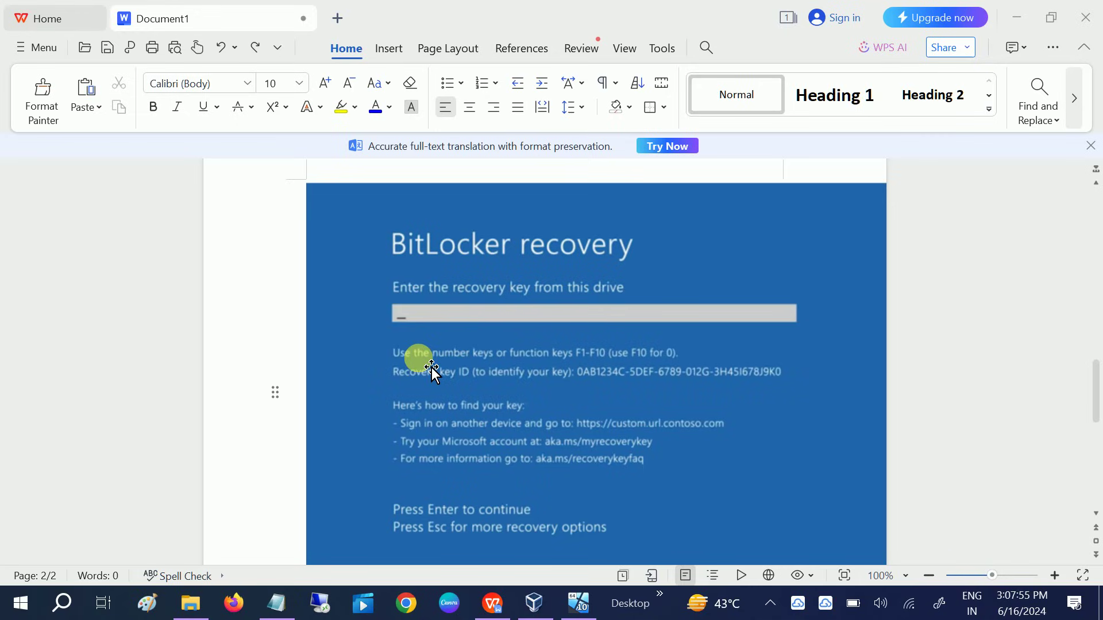
Step: Examine the two BitLocker recovery screen pictures on page 2 of the document, including the key entry and skip-drive options
{"action": "scroll", "coordinate": [432, 367], "scroll_direction": "down", "scroll_amount": 1}
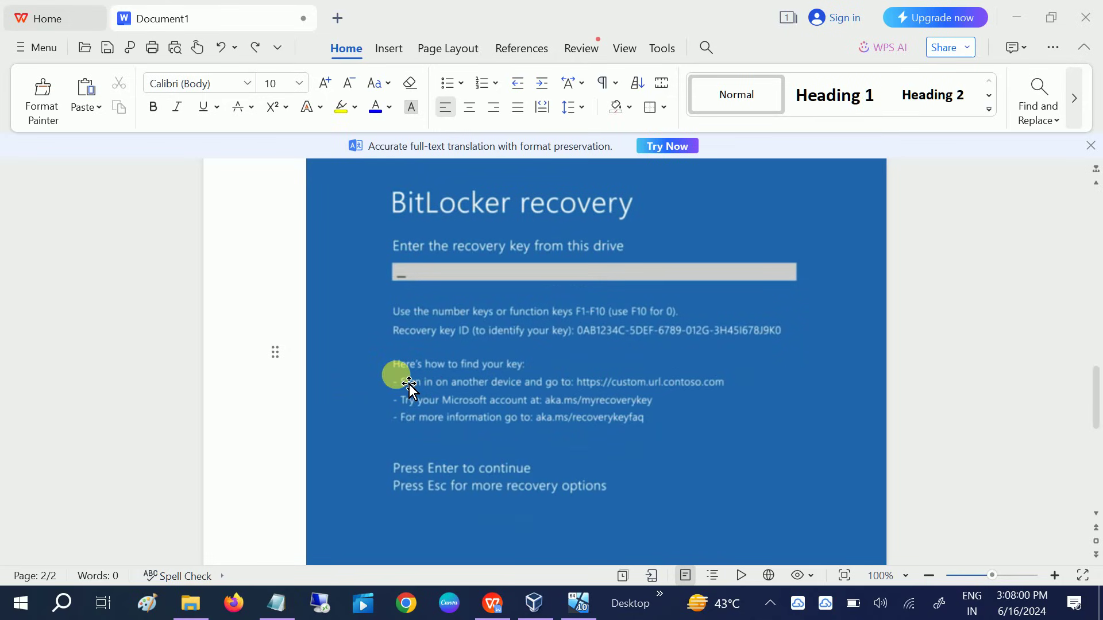
{"action": "scroll", "coordinate": [410, 389], "scroll_direction": "up", "scroll_amount": 2}
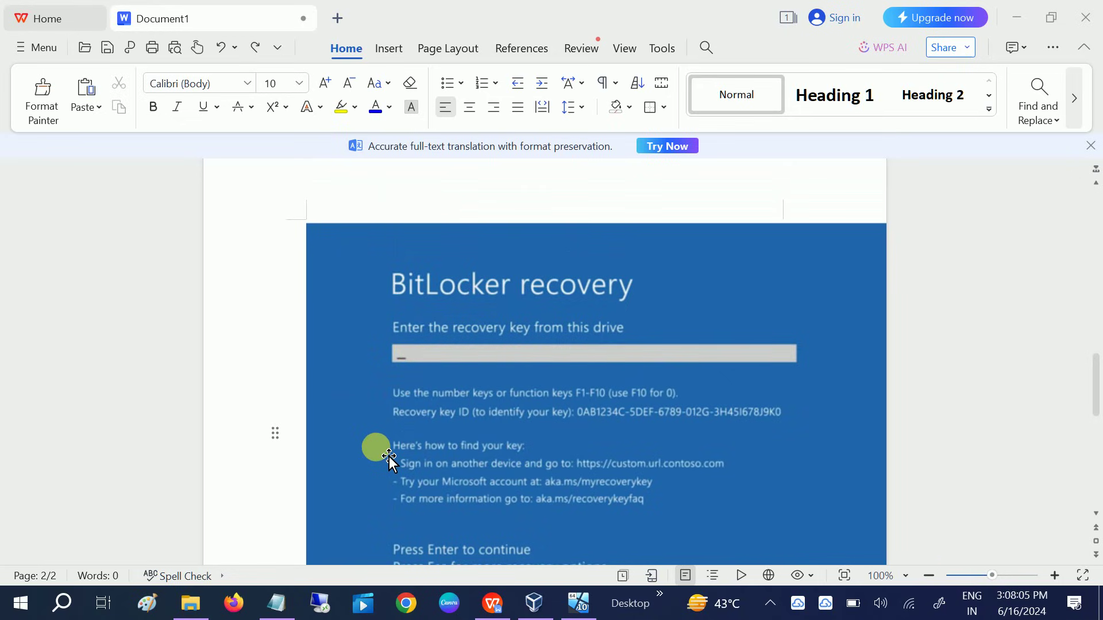
{"action": "scroll", "coordinate": [390, 459], "scroll_direction": "down", "scroll_amount": 2}
{"action": "scroll", "coordinate": [390, 454], "scroll_direction": "down", "scroll_amount": 1}
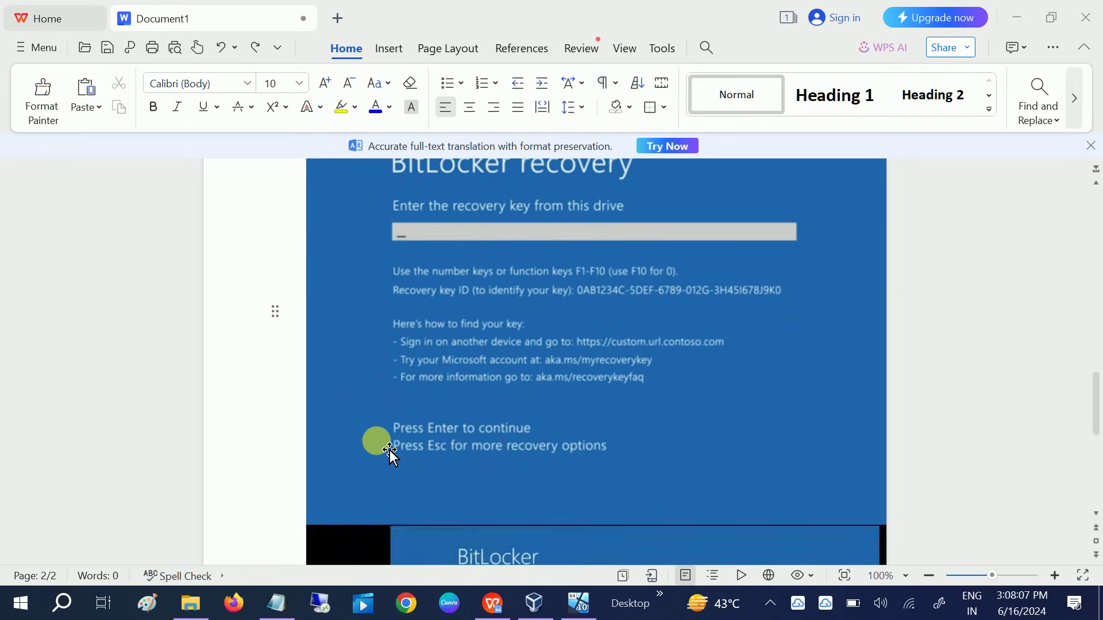
{"action": "scroll", "coordinate": [387, 442], "scroll_direction": "up", "scroll_amount": 1}
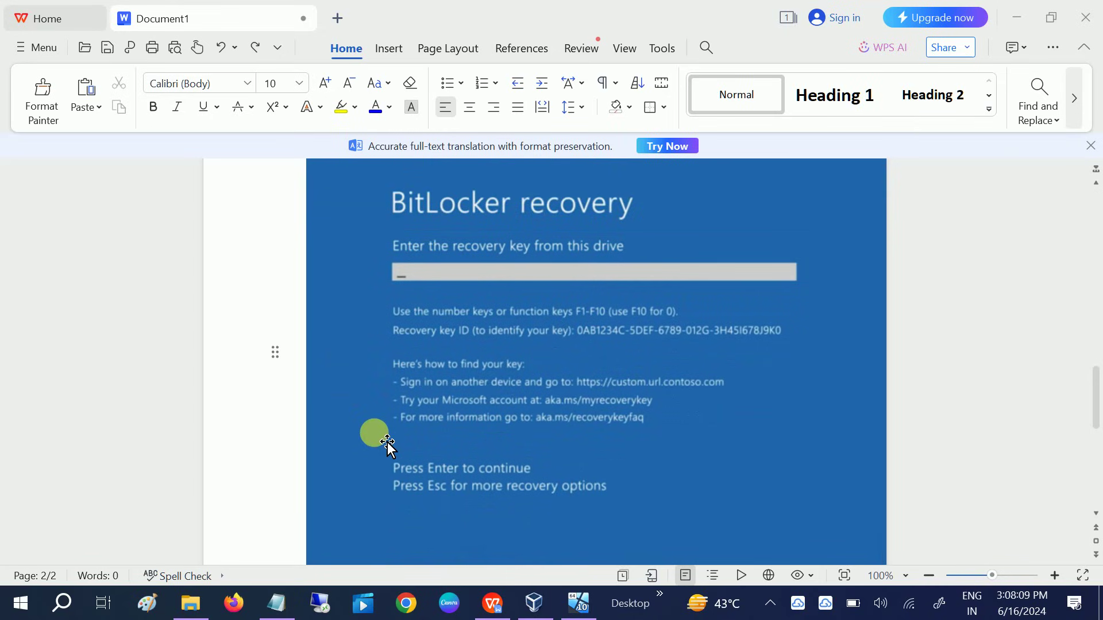
{"action": "scroll", "coordinate": [387, 442], "scroll_direction": "up", "scroll_amount": 1}
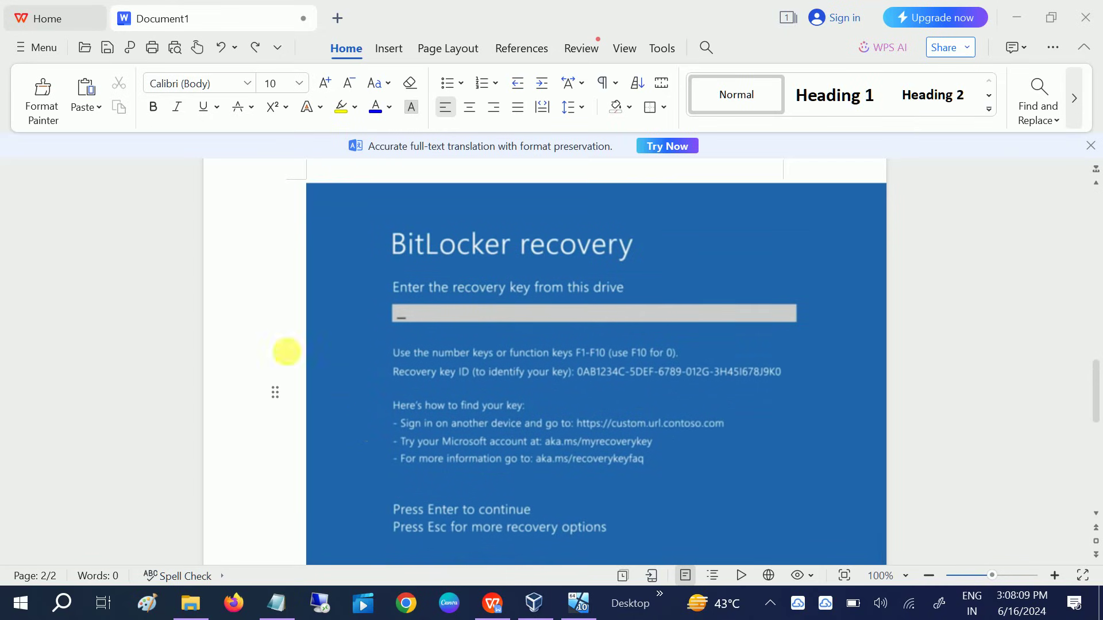
{"action": "left_click", "coordinate": [493, 340]}
{"action": "scroll", "coordinate": [493, 340], "scroll_direction": "down", "scroll_amount": 1}
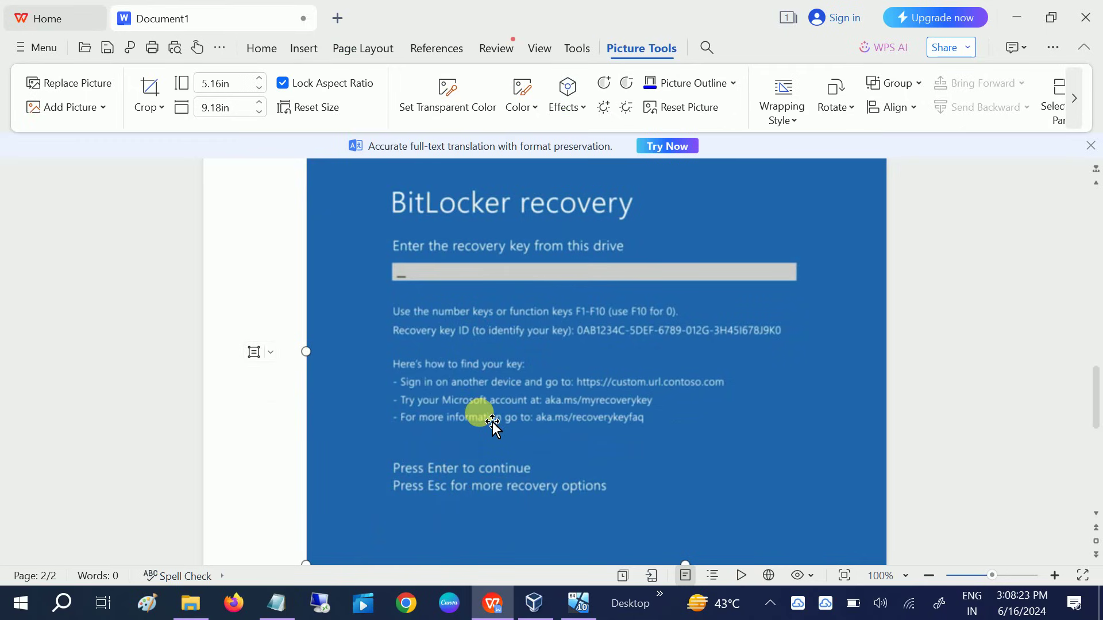
{"action": "scroll", "coordinate": [493, 422], "scroll_direction": "down", "scroll_amount": 5}
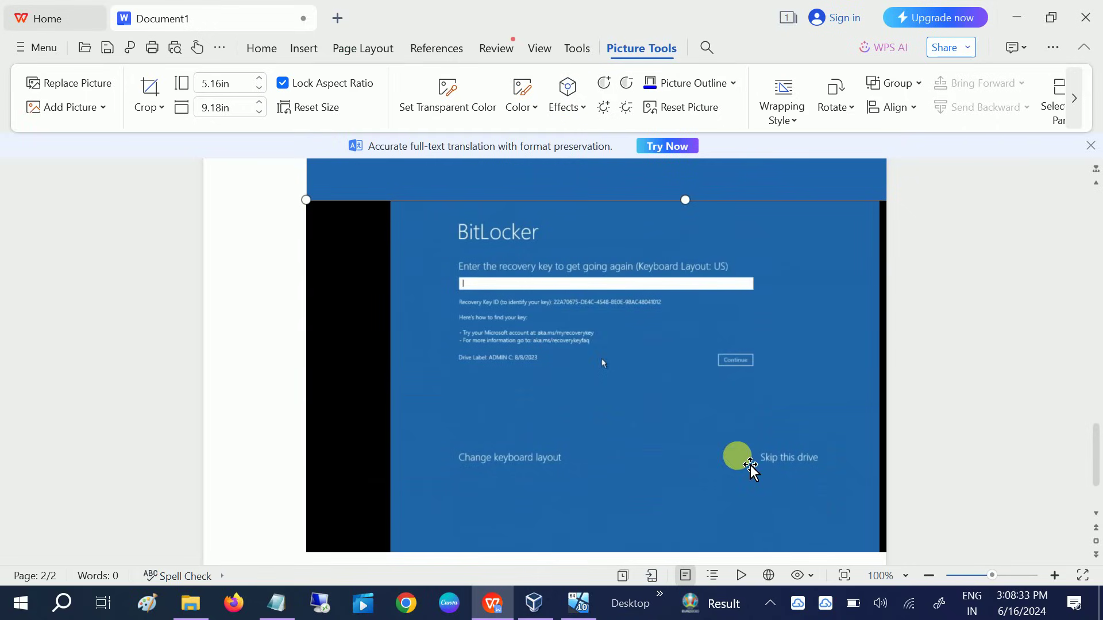
Step: Switch to the win10vm virtual machine and start Command Prompt from the advanced troubleshooting options, consulting the WPS document's recovery pictures along the way
{"action": "left_click", "coordinate": [578, 606]}
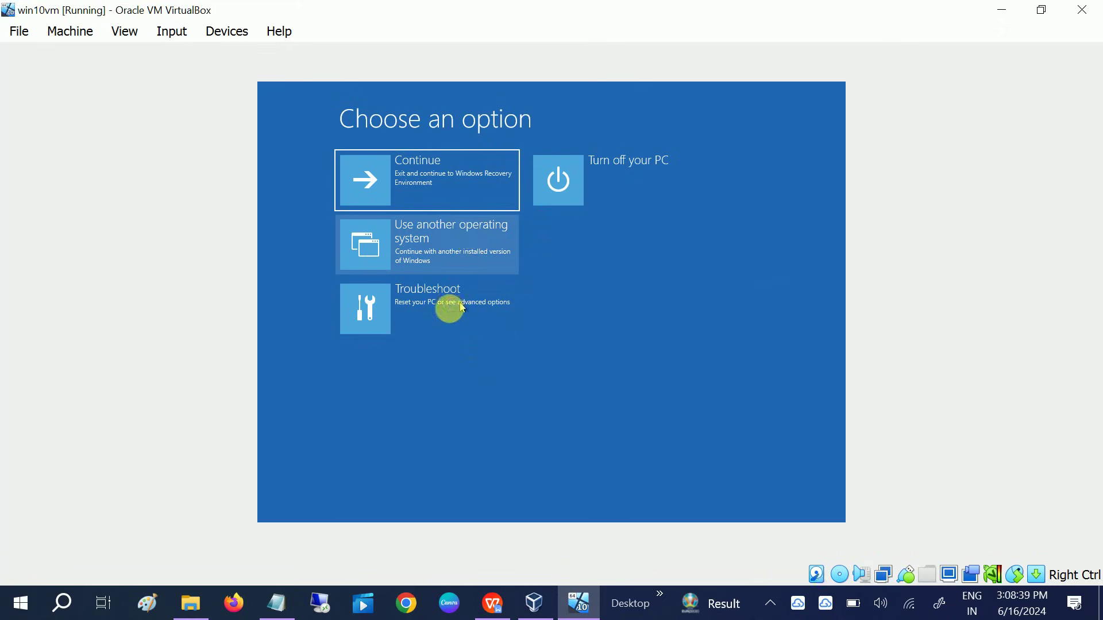
{"action": "left_click", "coordinate": [452, 308]}
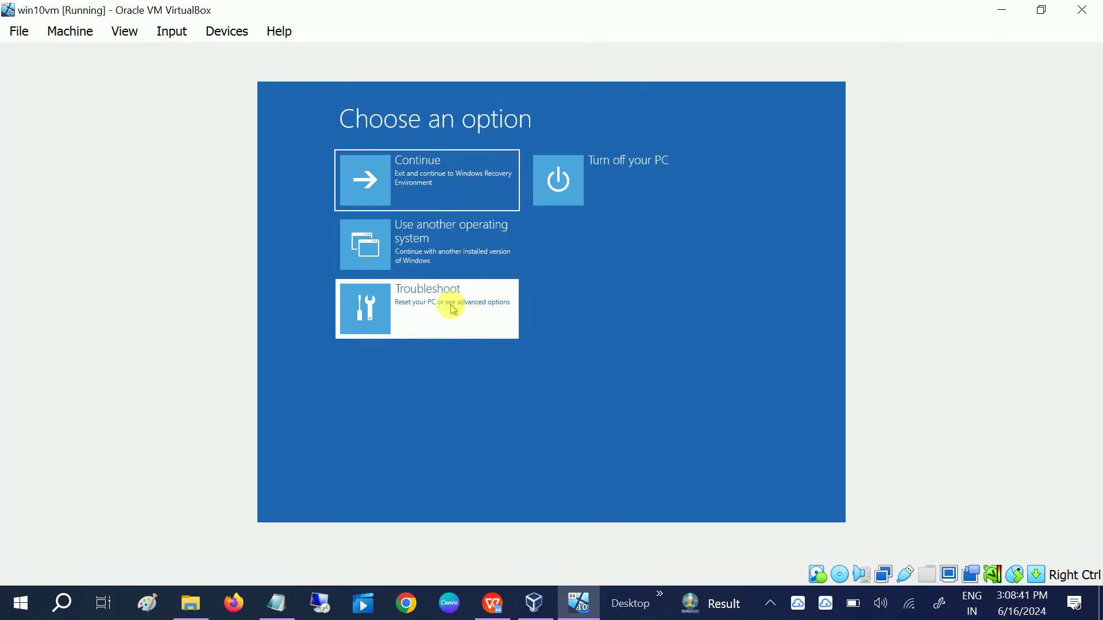
{"action": "left_click", "coordinate": [492, 603]}
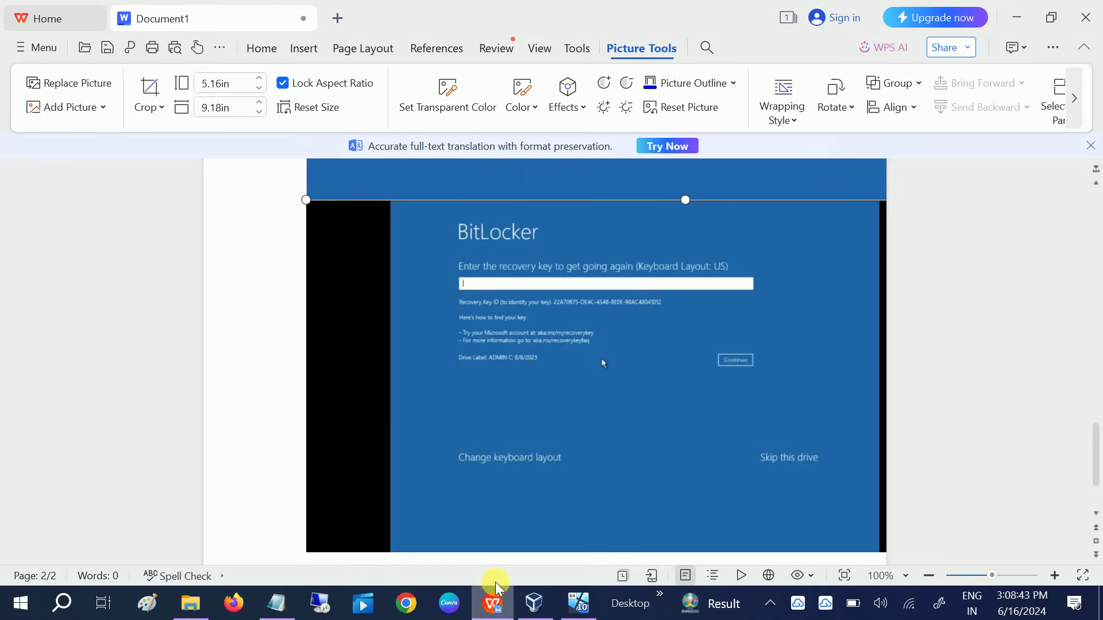
{"action": "scroll", "coordinate": [563, 388], "scroll_direction": "up", "scroll_amount": 3}
{"action": "scroll", "coordinate": [459, 381], "scroll_direction": "up", "scroll_amount": 2}
{"action": "scroll", "coordinate": [445, 378], "scroll_direction": "down", "scroll_amount": 5}
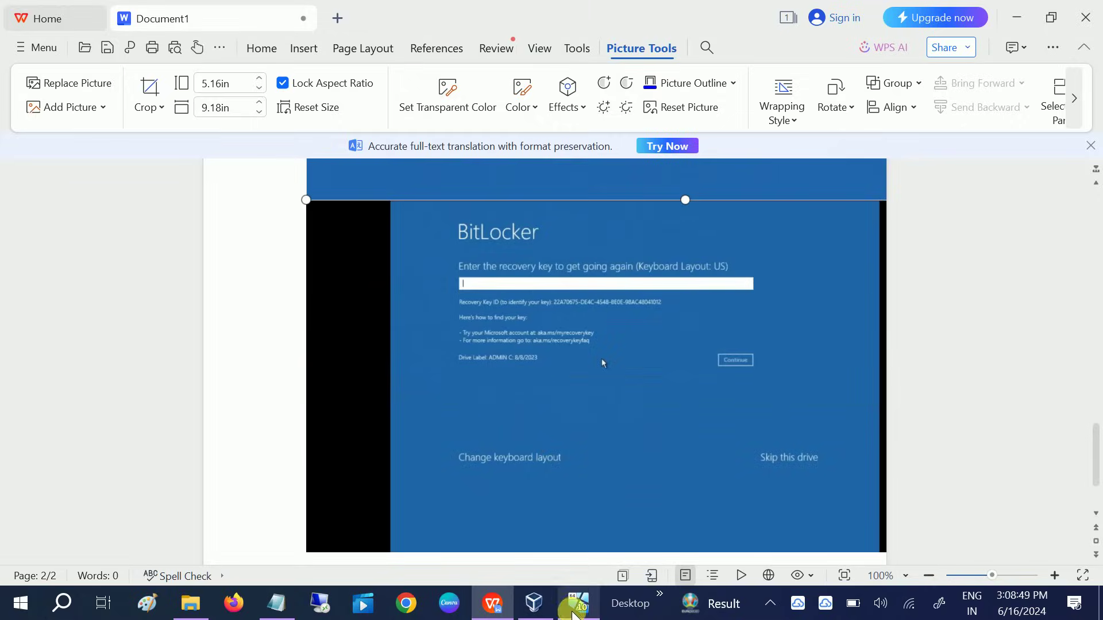
{"action": "left_click", "coordinate": [579, 603]}
{"action": "left_click", "coordinate": [451, 264]}
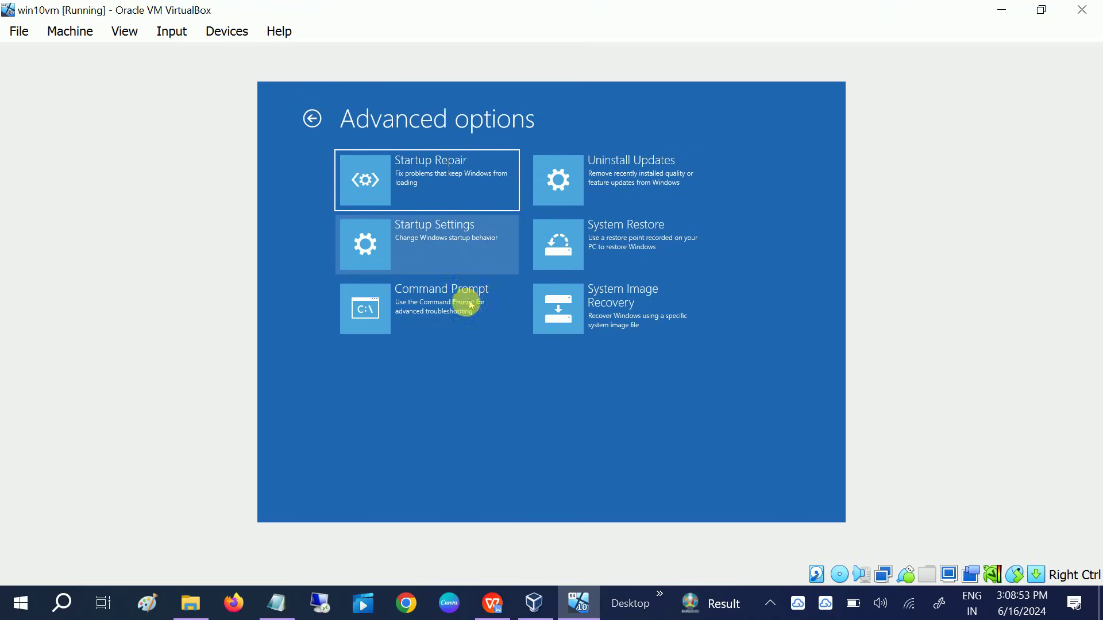
{"action": "left_click", "coordinate": [466, 303]}
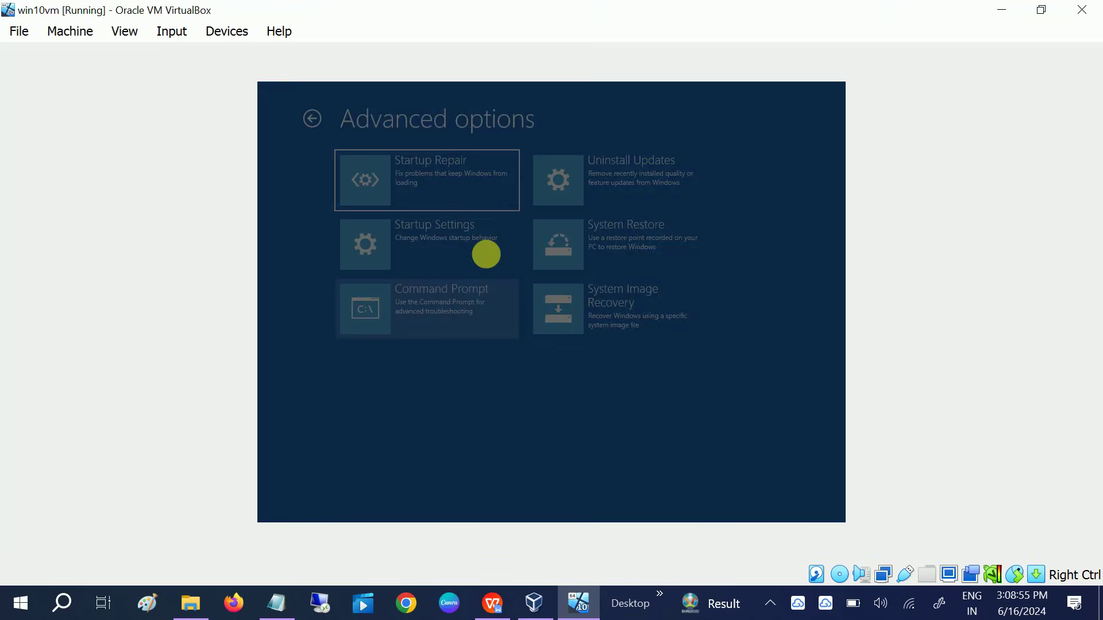
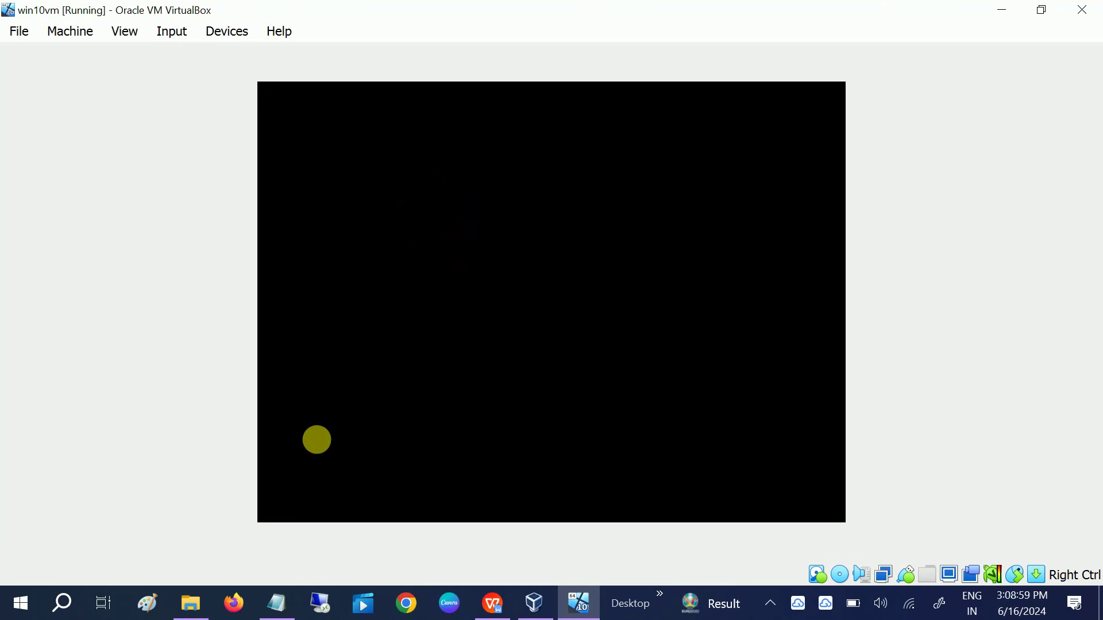
Step: Switch to the WPS document and examine the picture of the Microsoft account BitLocker recovery keys page on page 1
{"action": "left_click", "coordinate": [489, 603]}
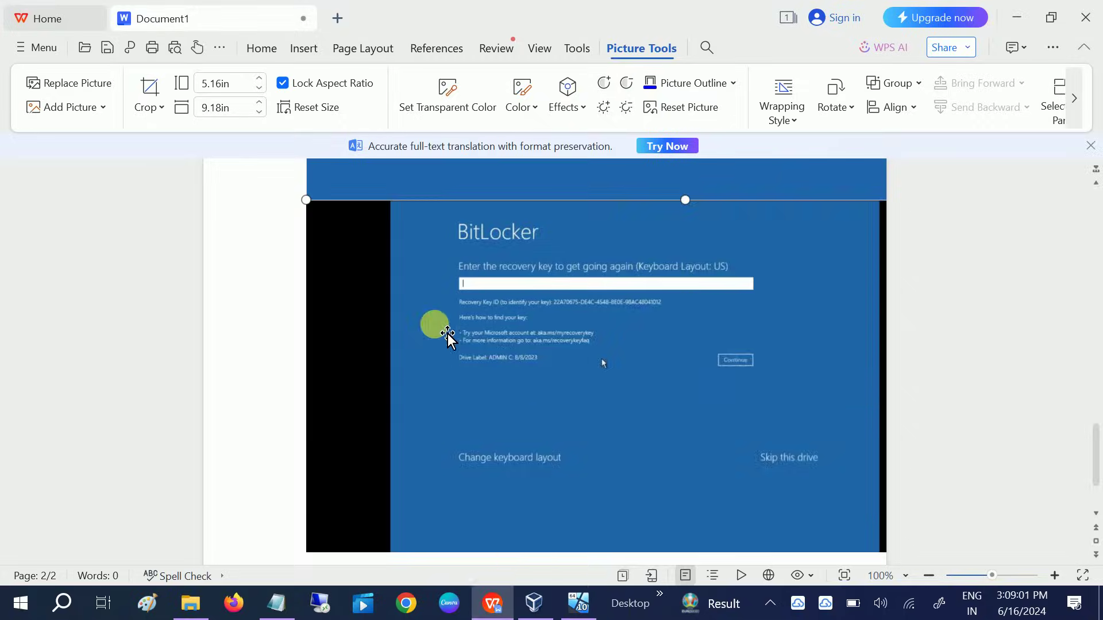
{"action": "scroll", "coordinate": [445, 333], "scroll_direction": "up", "scroll_amount": 10}
{"action": "scroll", "coordinate": [448, 331], "scroll_direction": "up", "scroll_amount": 10}
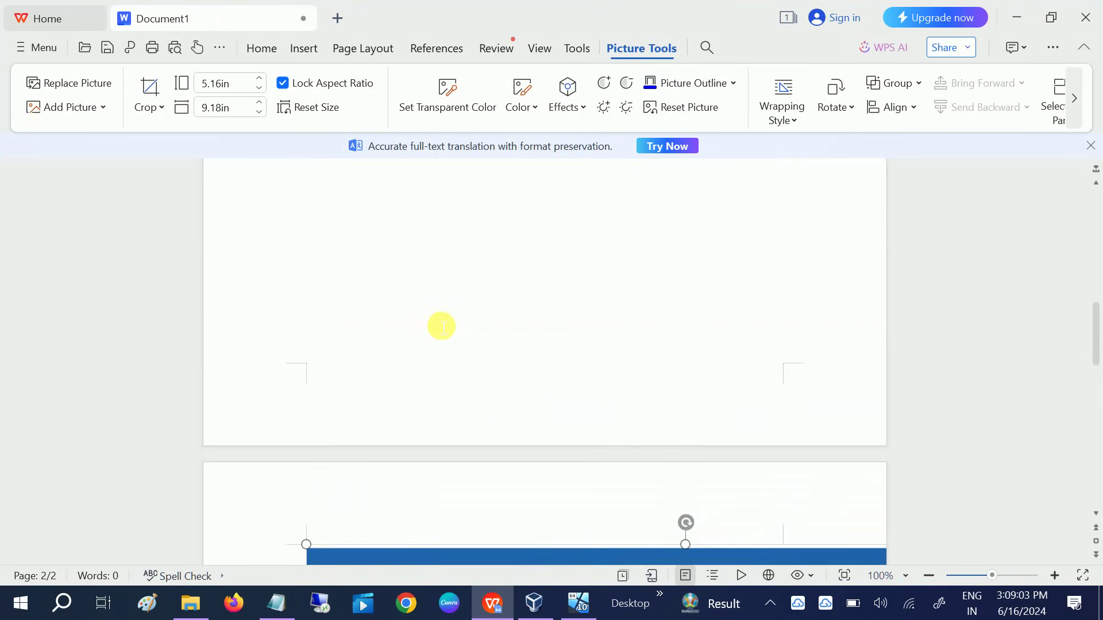
{"action": "scroll", "coordinate": [448, 325], "scroll_direction": "up", "scroll_amount": 3}
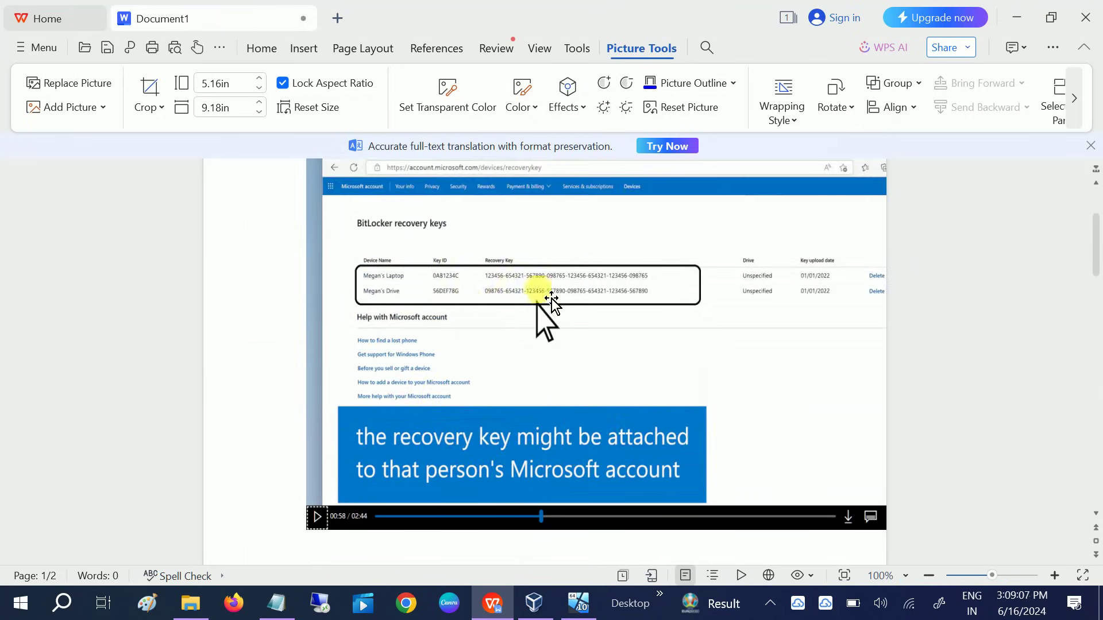
{"action": "scroll", "coordinate": [474, 310], "scroll_direction": "up", "scroll_amount": 5}
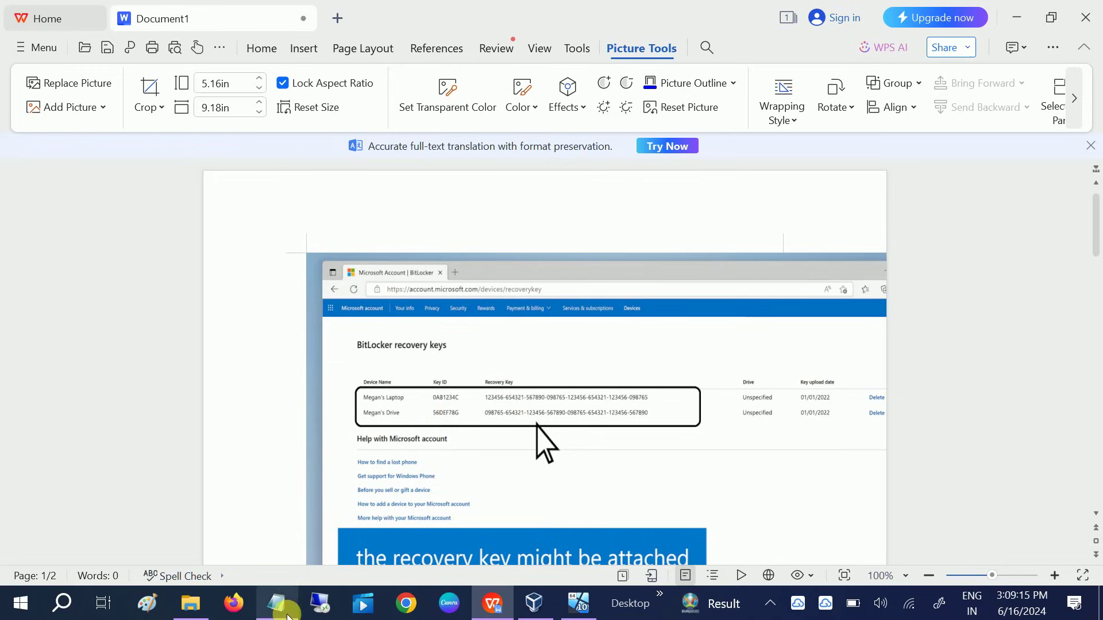
{"action": "left_click", "coordinate": [276, 603]}
{"action": "left_click", "coordinate": [171, 48]}
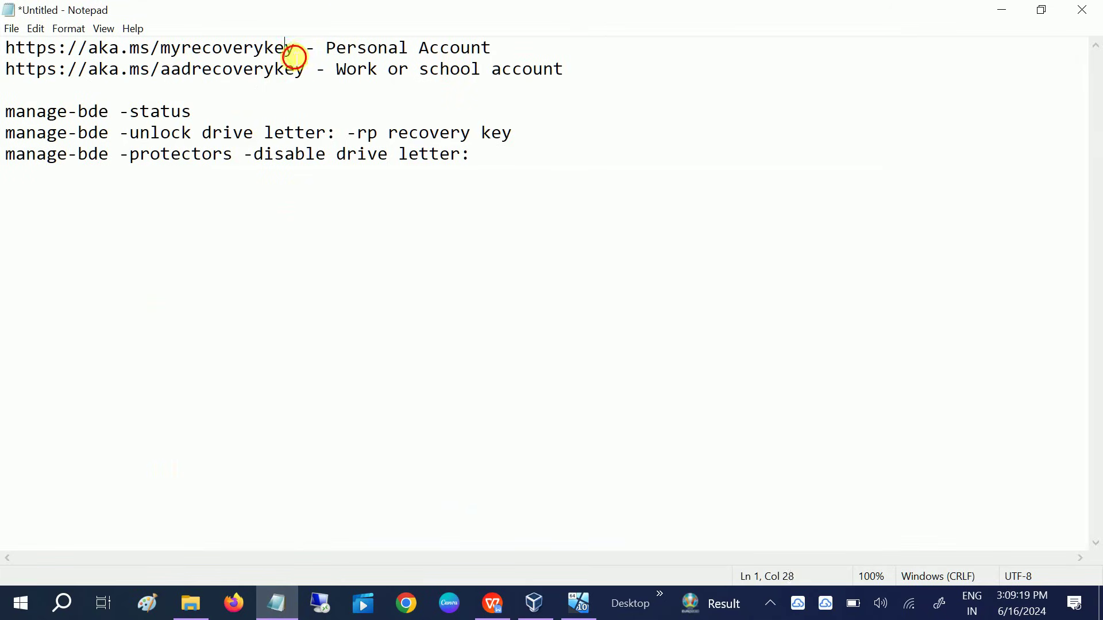
{"action": "left_click_drag", "start_coordinate": [295, 48], "coordinate": [6, 48]}
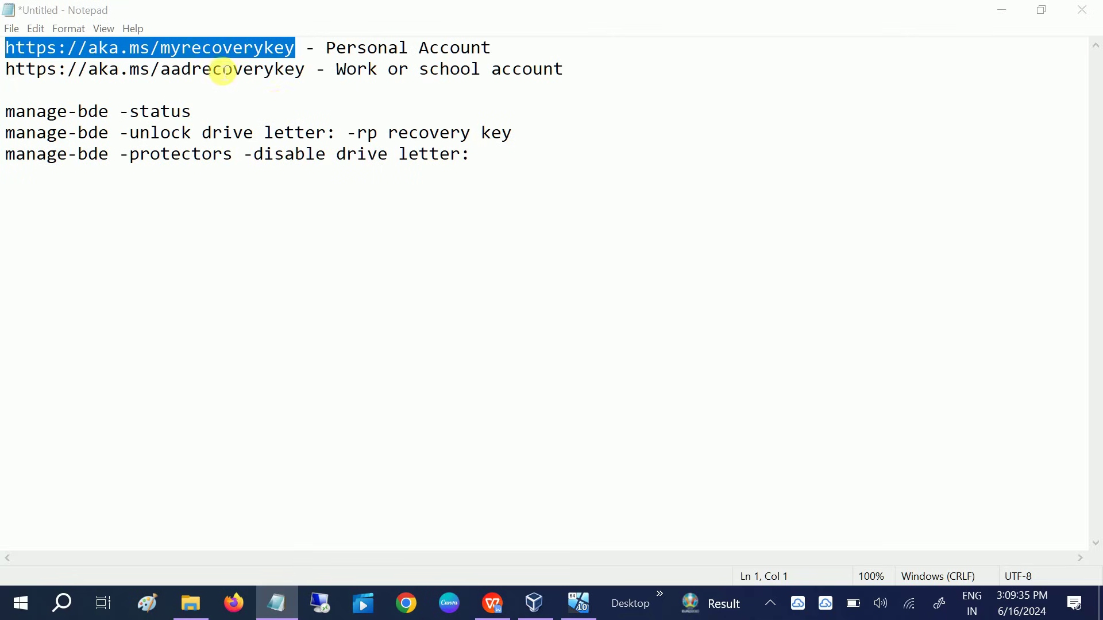
{"action": "left_click_drag", "start_coordinate": [329, 48], "coordinate": [512, 51]}
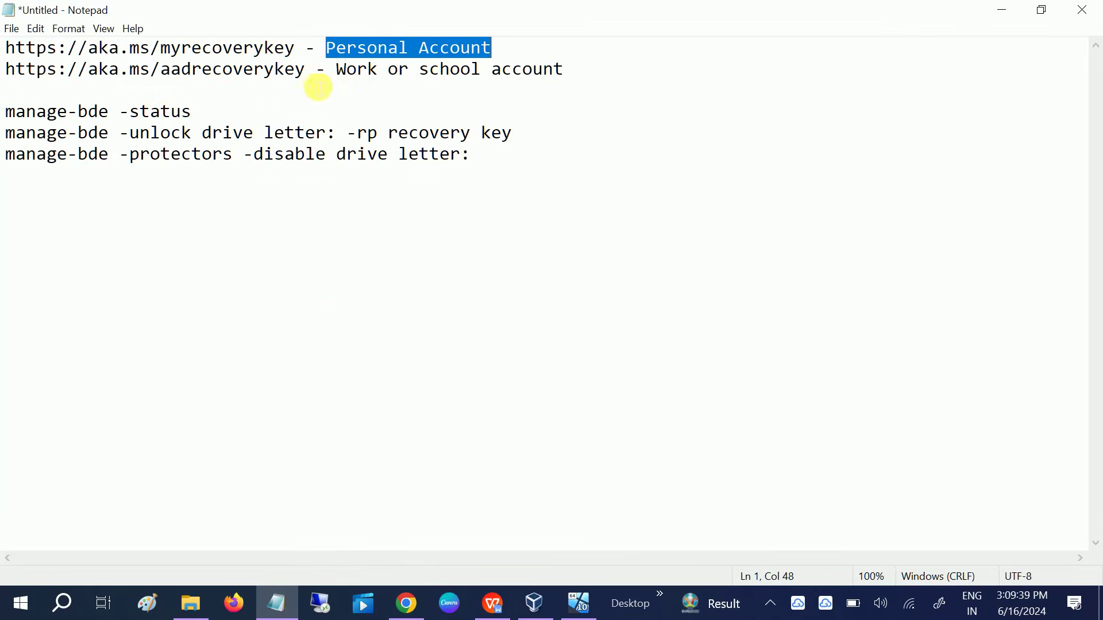
{"action": "left_click_drag", "start_coordinate": [336, 70], "coordinate": [580, 81]}
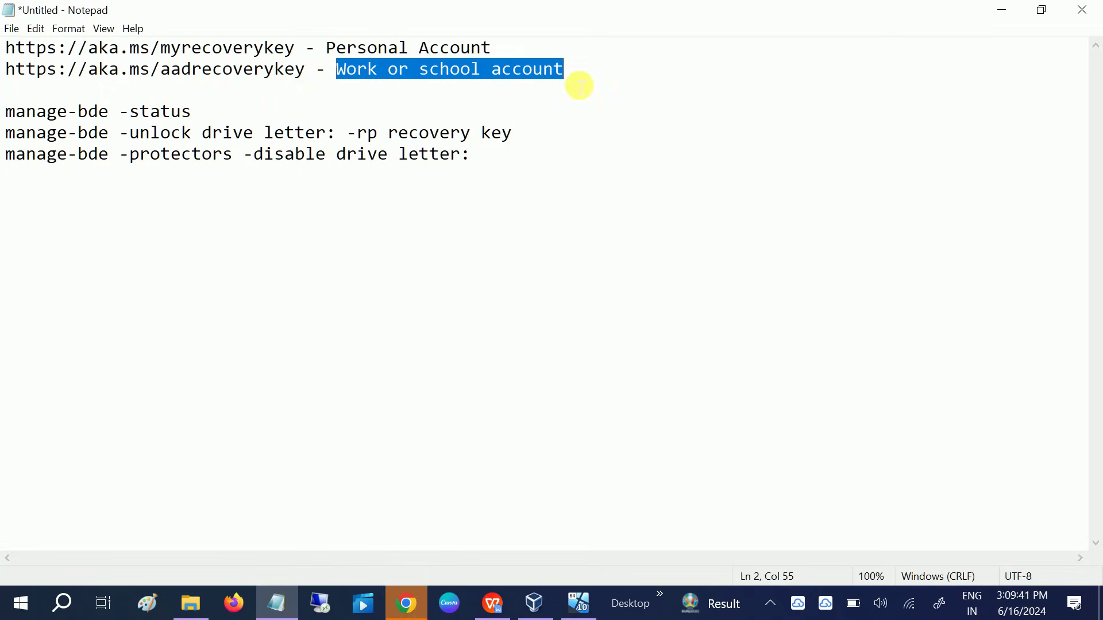
{"action": "left_click_drag", "start_coordinate": [308, 69], "coordinate": [16, 72]}
Step: Switch to Chrome, load the copied personal account recovery link, and open the Devices section of the Microsoft account
{"action": "left_click", "coordinate": [406, 601]}
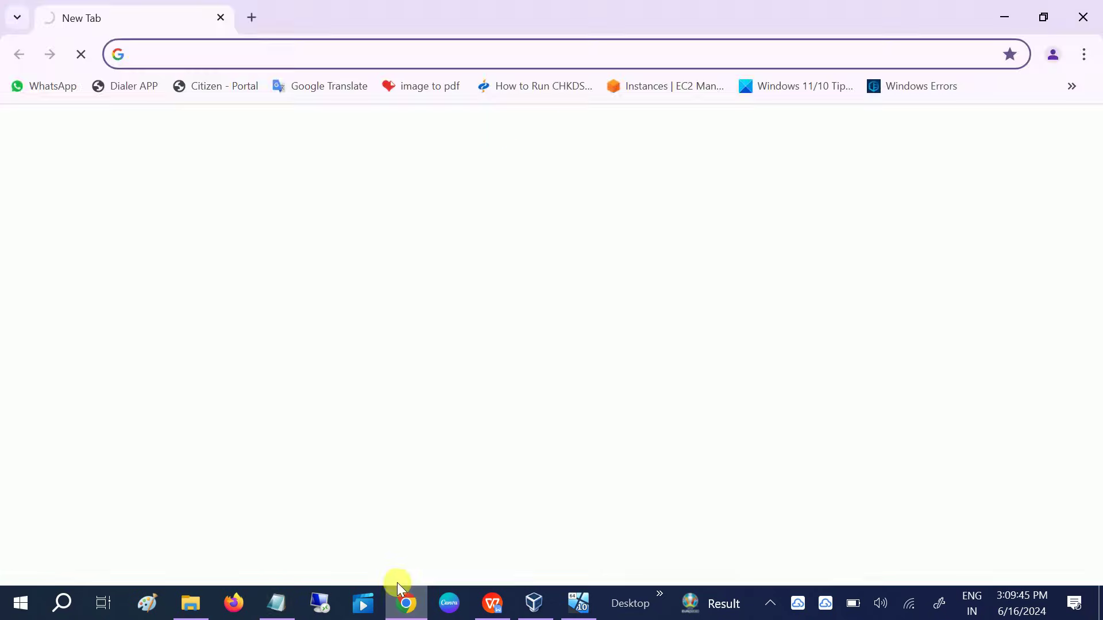
{"action": "left_click", "coordinate": [235, 57]}
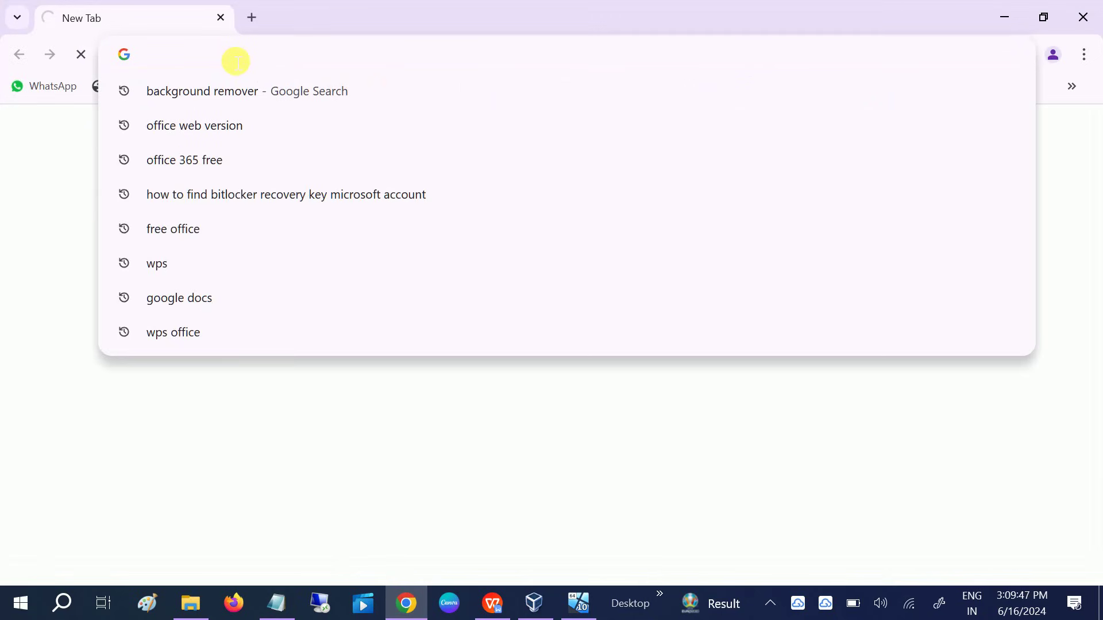
{"action": "key", "text": "ctrl+v"}
{"action": "key", "text": "Return"}
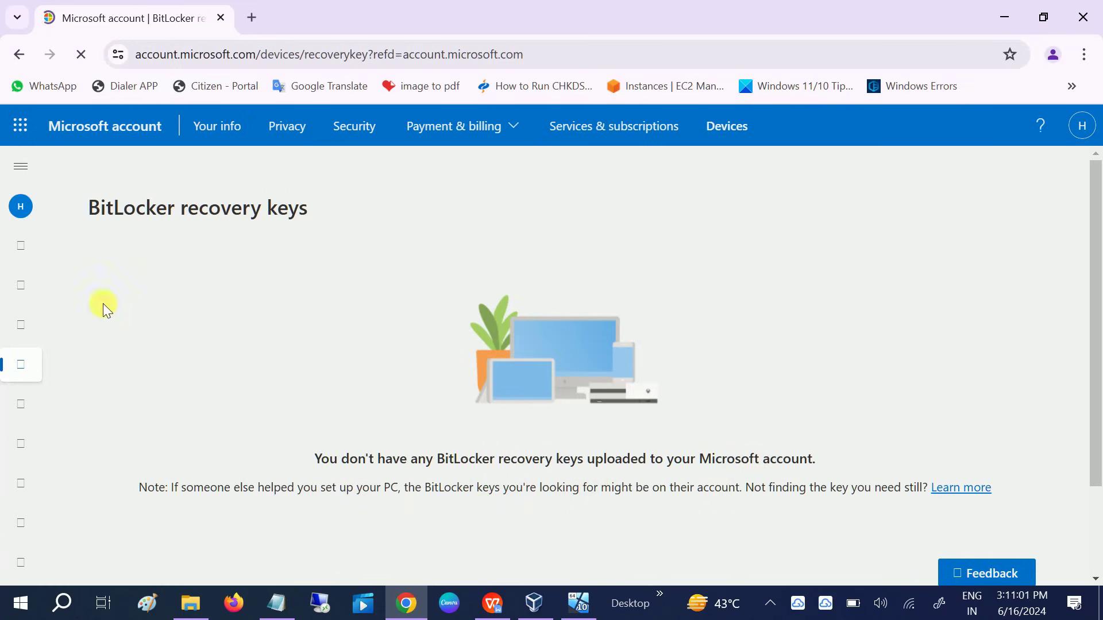
{"action": "left_click", "coordinate": [38, 368]}
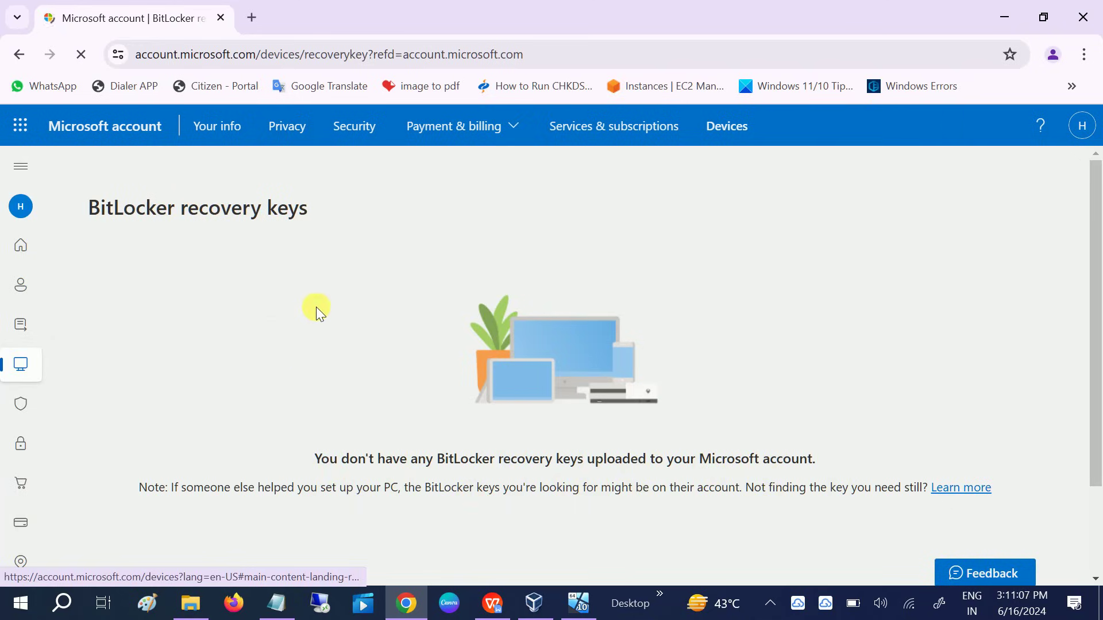
Step: Compare the example recovery keys picture in the WPS document with the work or school recovery link in Notepad
{"action": "left_click", "coordinate": [493, 603]}
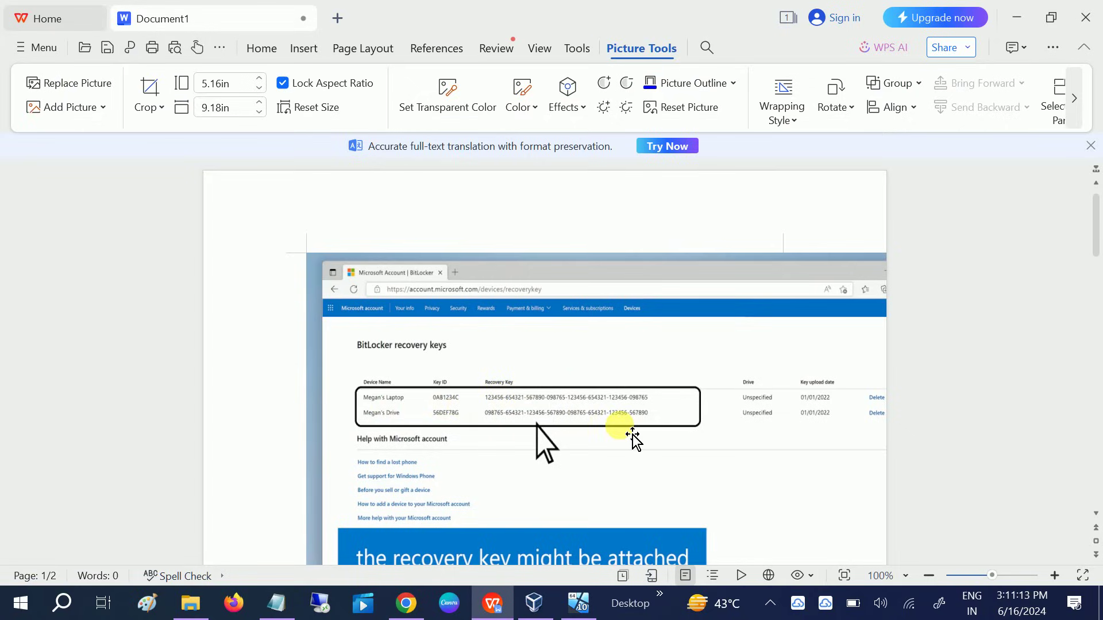
{"action": "left_click", "coordinate": [277, 603]}
{"action": "left_click", "coordinate": [313, 70]}
{"action": "left_click_drag", "start_coordinate": [222, 70], "coordinate": [119, 72]}
Step: Return to Chrome, close its window, and switch to the win10vm virtual machine
{"action": "left_click", "coordinate": [406, 603]}
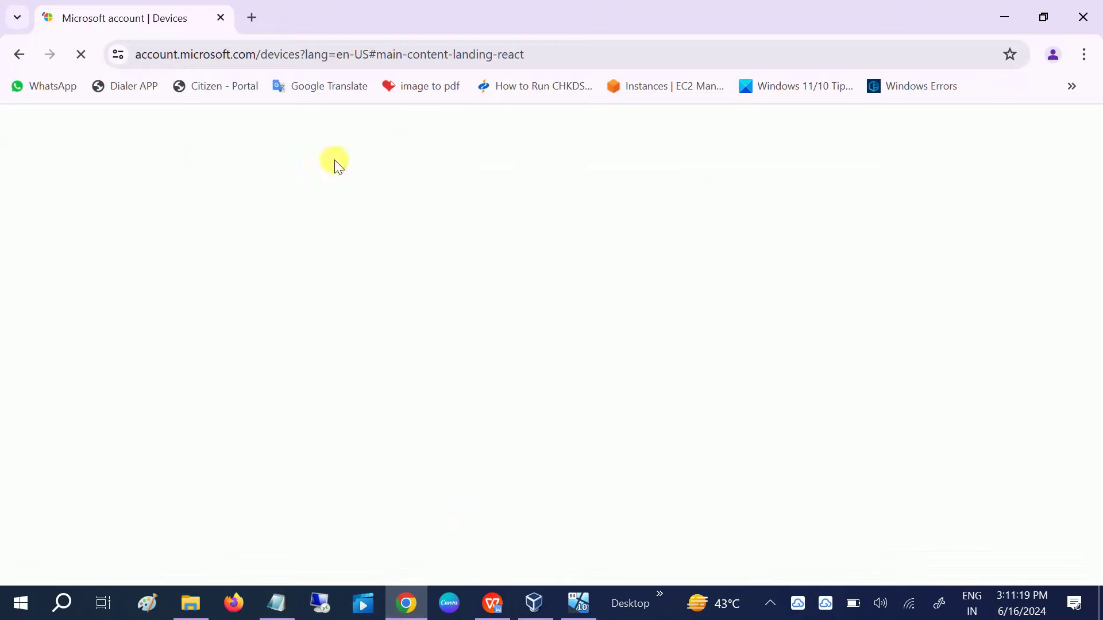
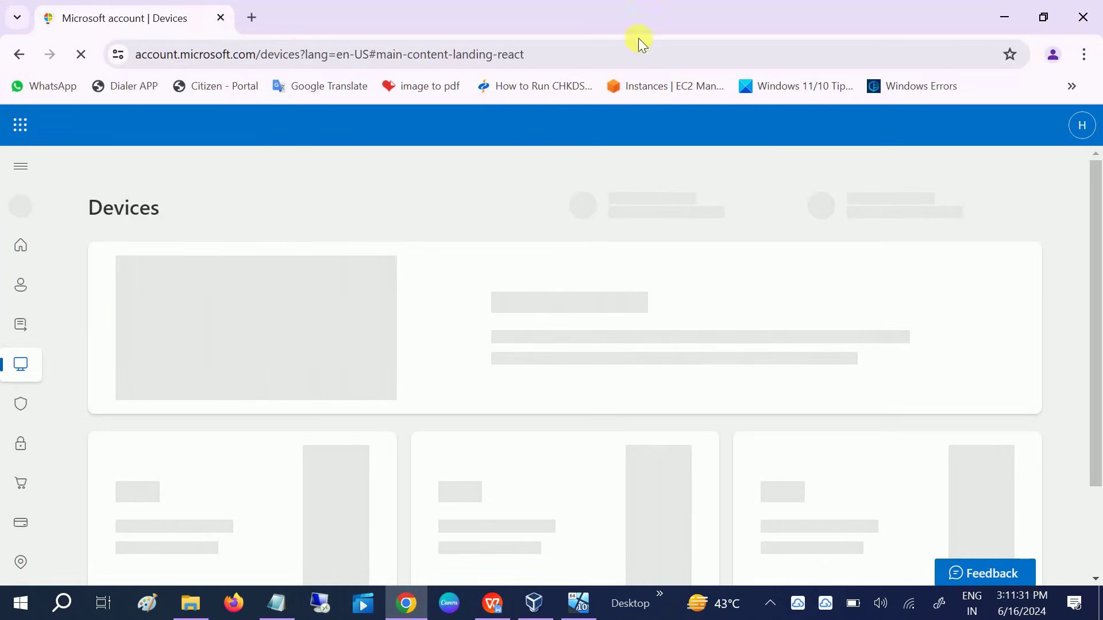
{"action": "left_click", "coordinate": [1084, 17]}
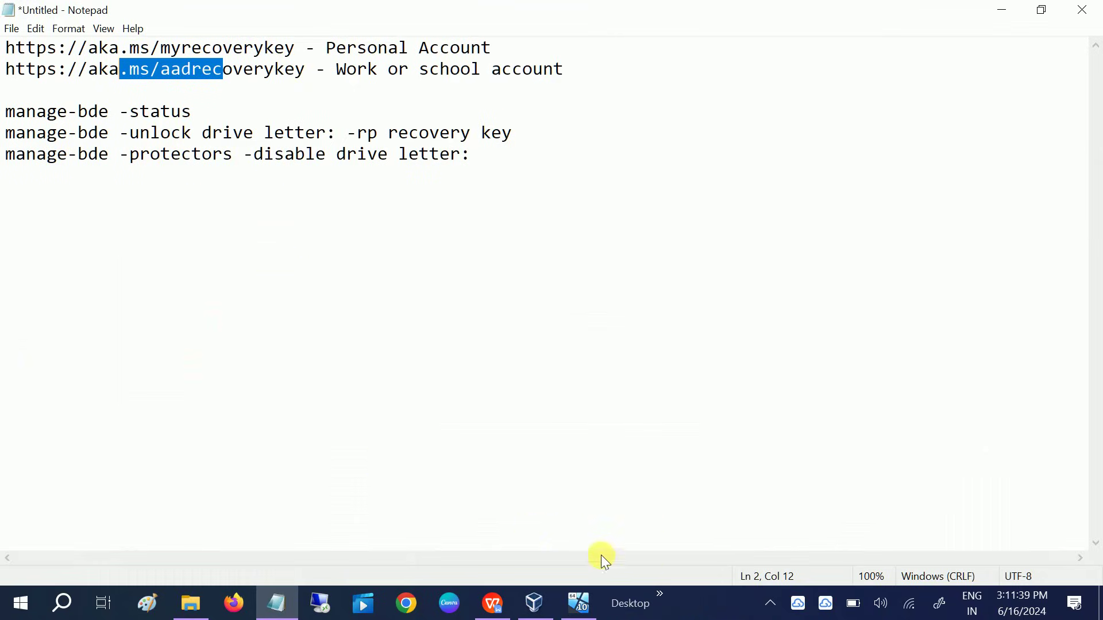
{"action": "left_click", "coordinate": [580, 605]}
{"action": "left_click", "coordinate": [440, 465]}
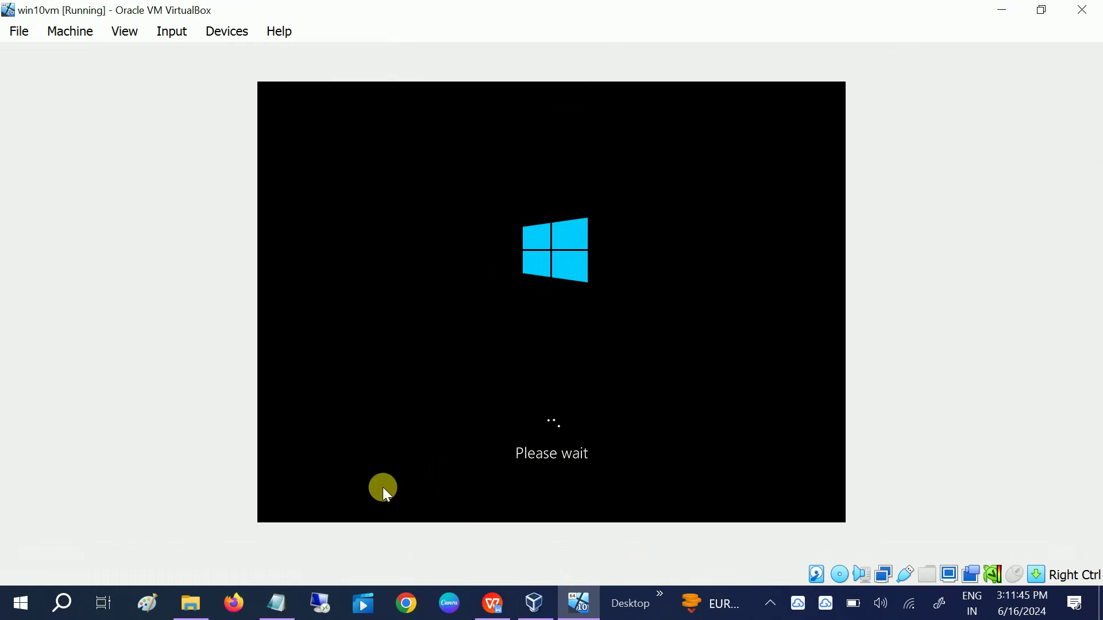
Step: Switch to Notepad and review the manage-bde commands for checking status, unlocking a drive and disabling protectors
{"action": "left_click", "coordinate": [282, 603]}
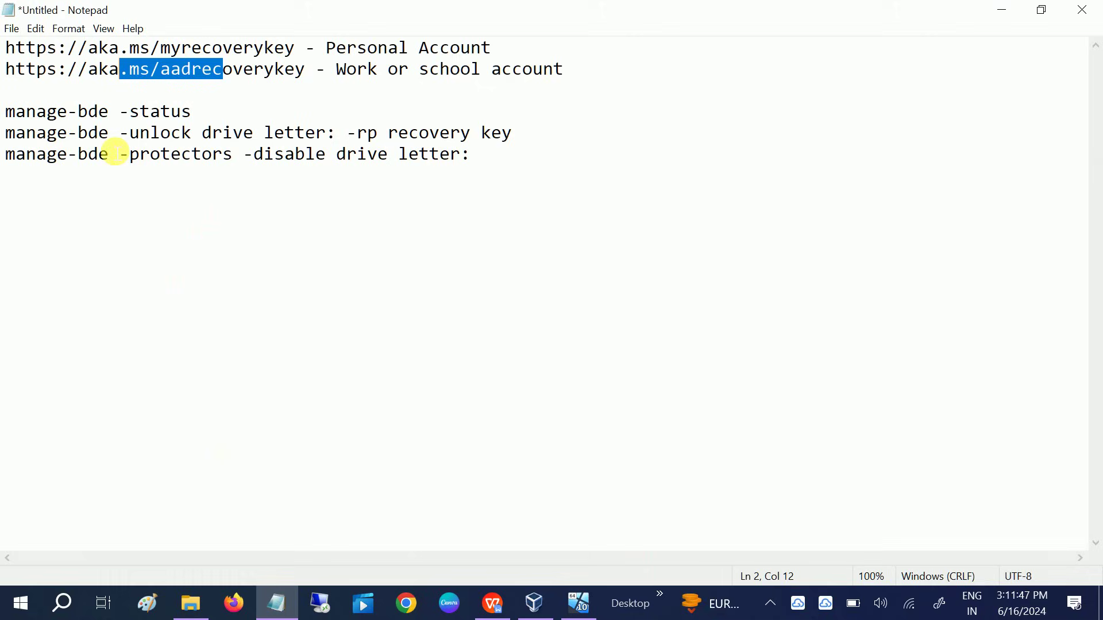
{"action": "left_click_drag", "start_coordinate": [7, 113], "coordinate": [485, 167]}
{"action": "left_click", "coordinate": [494, 165]}
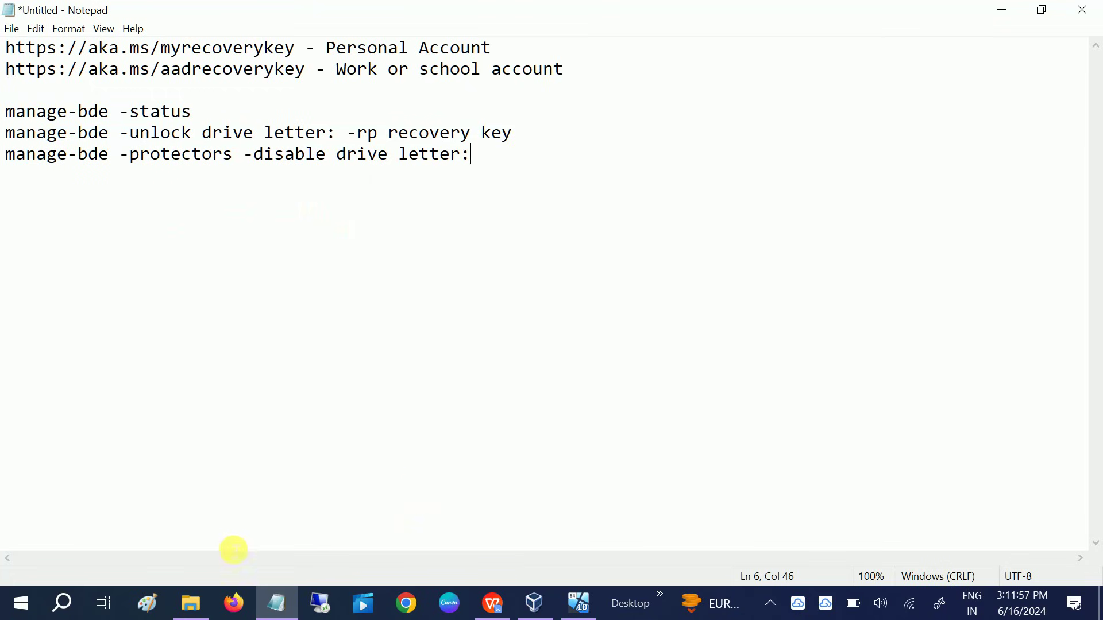
Step: Switch to This PC in File Explorer and examine the listed drives, including New Volume (D:)
{"action": "left_click", "coordinate": [190, 603]}
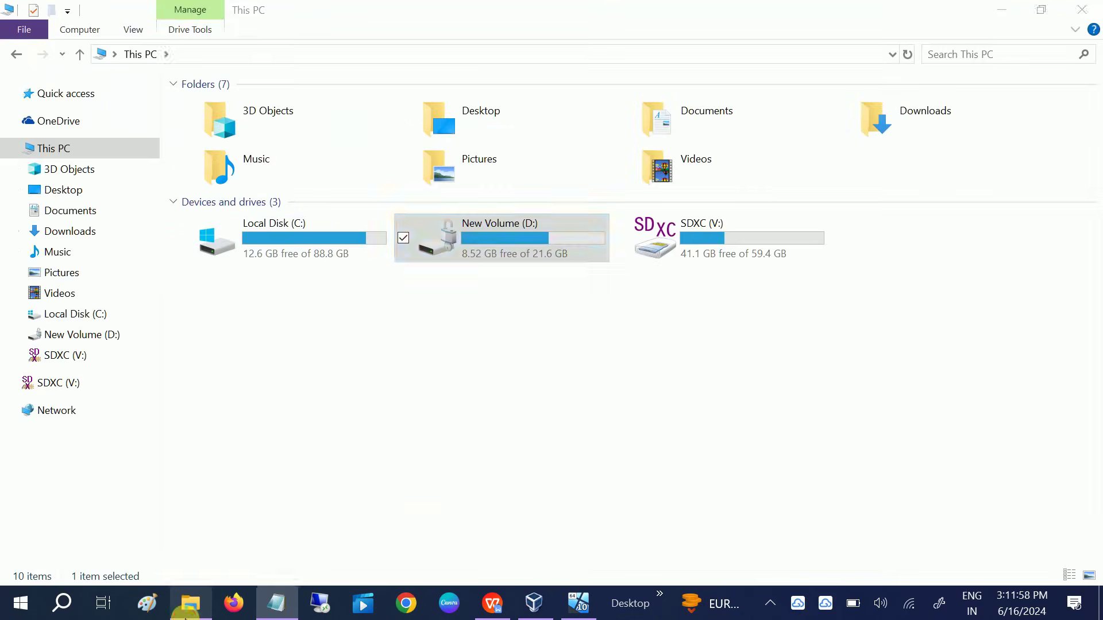
{"action": "left_click", "coordinate": [305, 325]}
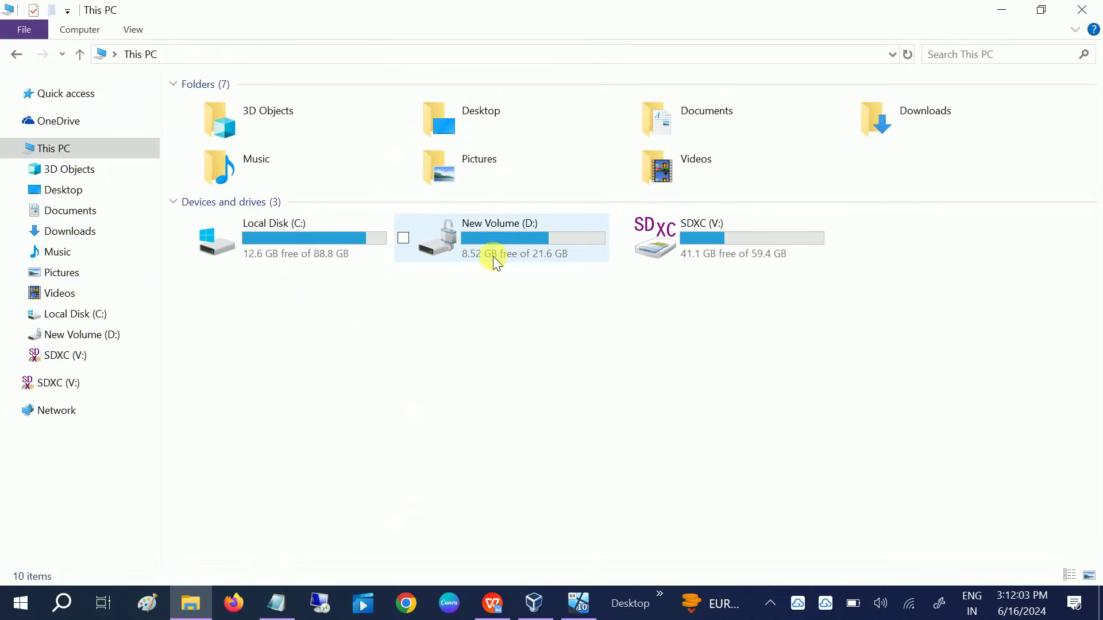
Step: Open the SDXC (V:) drive, locate the saved BitLocker recovery key text file, and return to This PC
{"action": "double_click", "coordinate": [722, 246]}
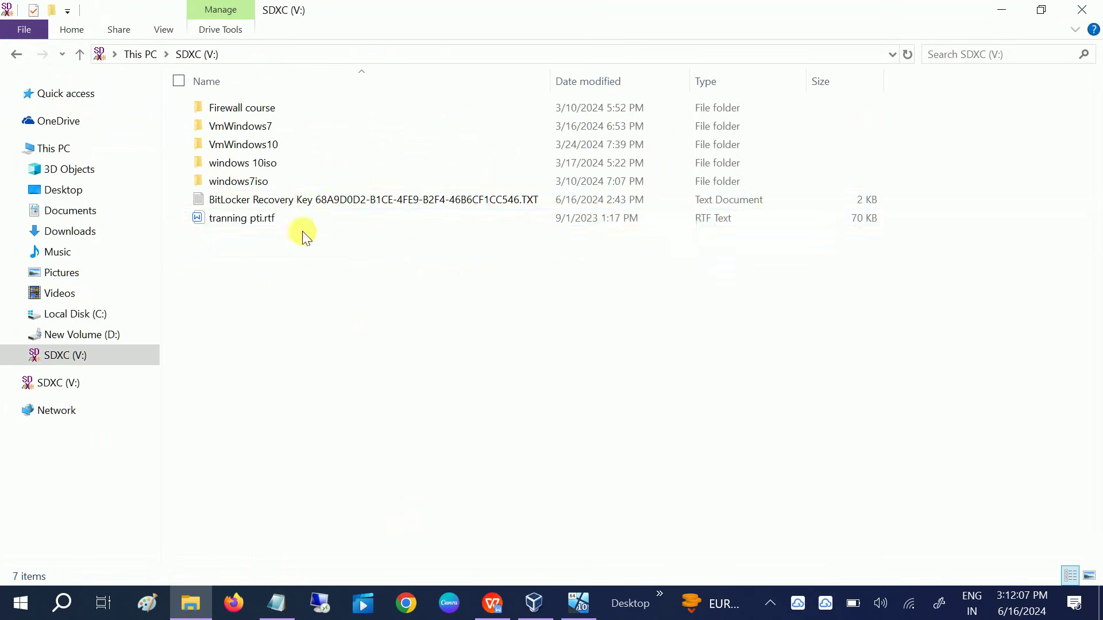
{"action": "left_click", "coordinate": [345, 201]}
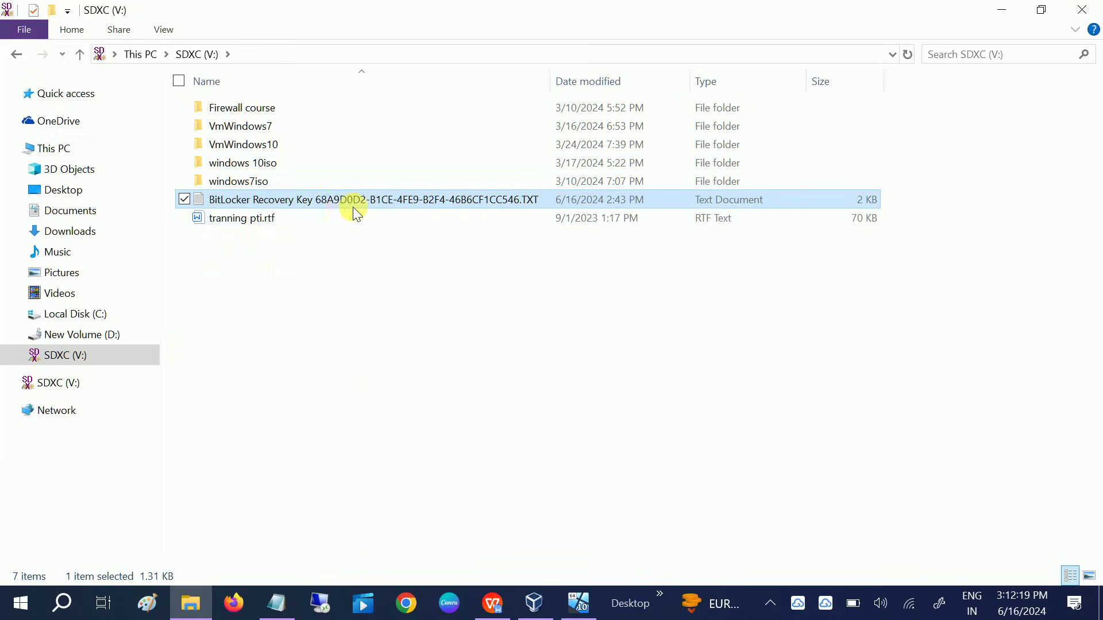
{"action": "left_click", "coordinate": [80, 54]}
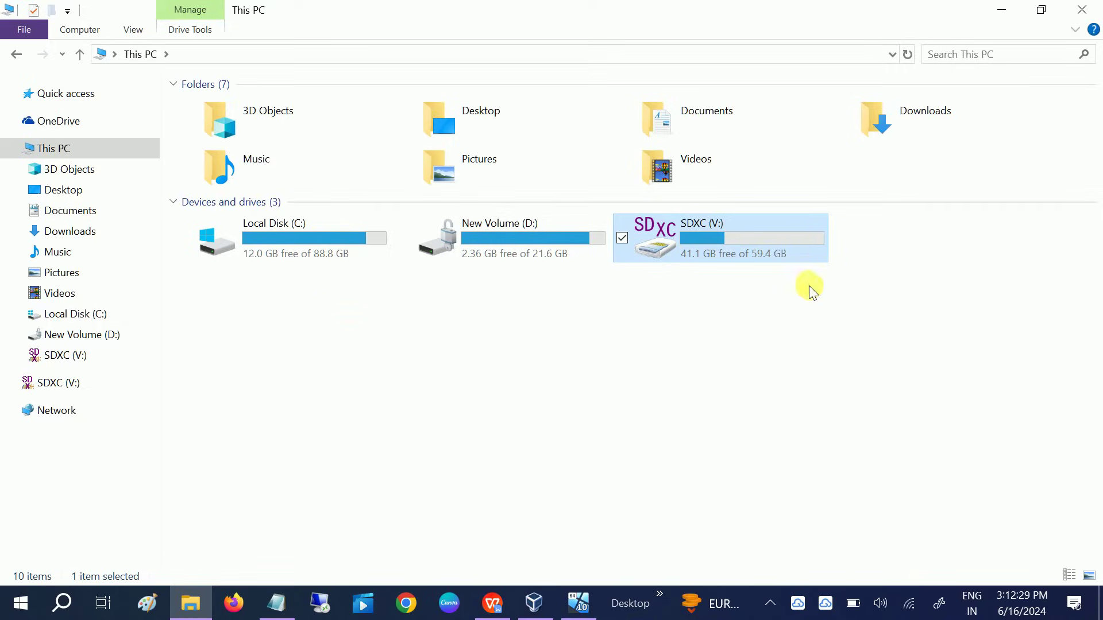
Step: In the win10vm virtual machine, continue past the account password page to the recovery Command Prompt and launch notepad
{"action": "left_click", "coordinate": [576, 601]}
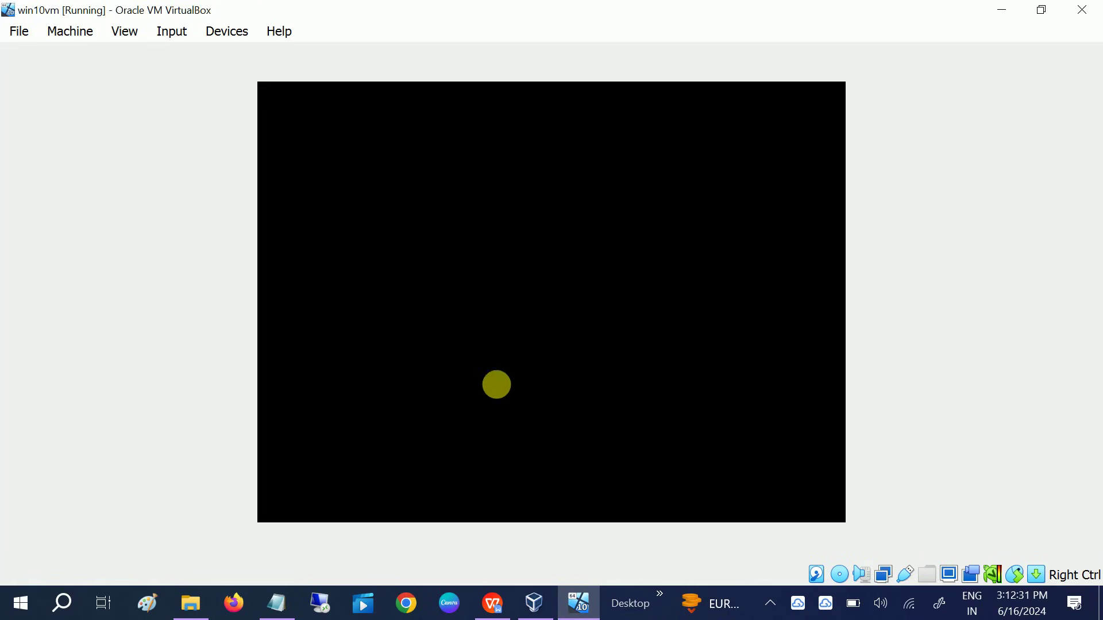
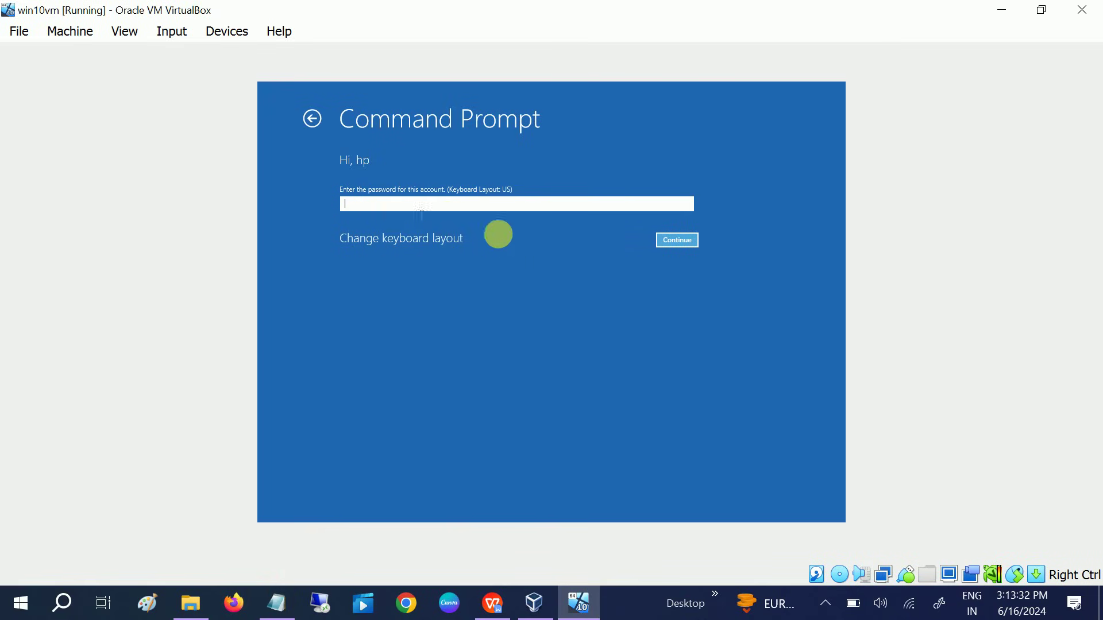
{"action": "left_click", "coordinate": [663, 241]}
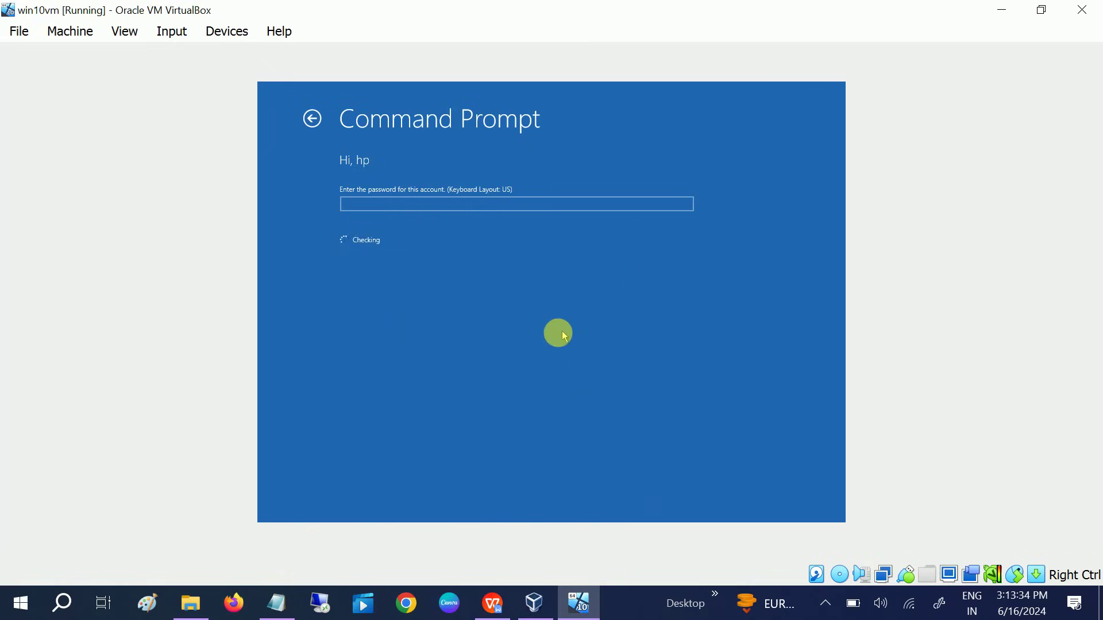
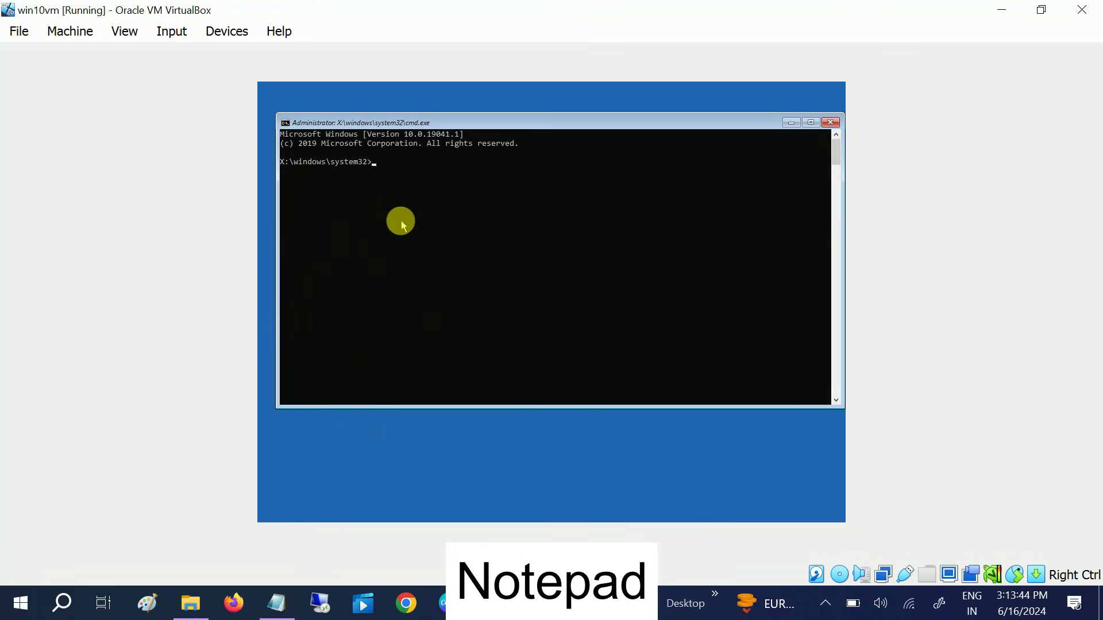
{"action": "type", "text": "pad"}
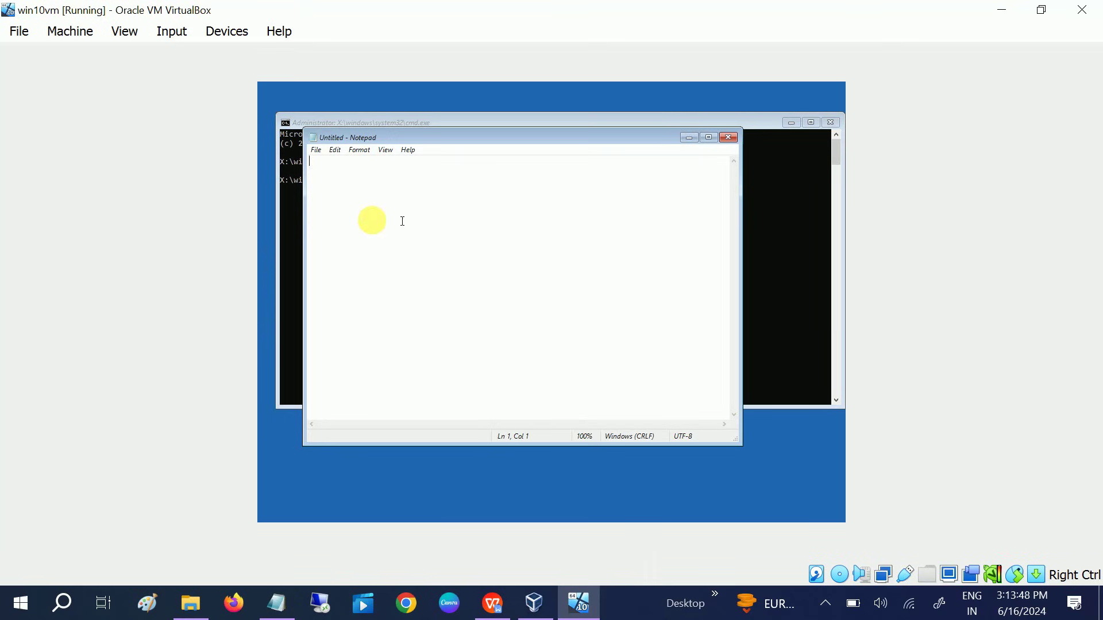
Step: Browse from Notepad's Open dialog to System Reserved (C:) under This PC, keeping the file type as Text Documents (*.txt)
{"action": "left_click", "coordinate": [317, 151]}
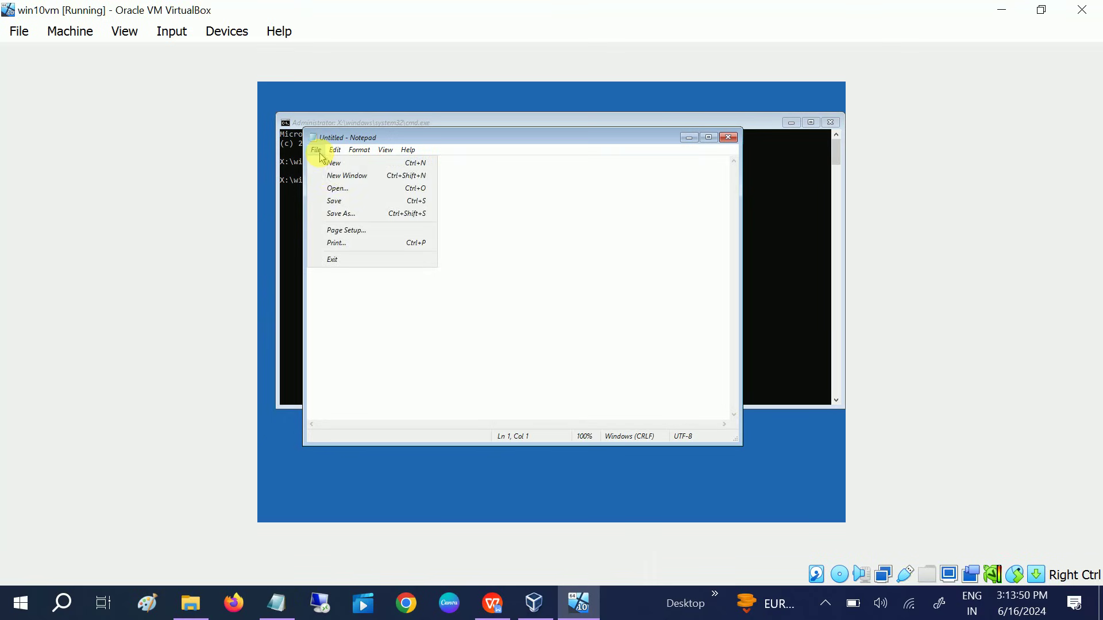
{"action": "left_click", "coordinate": [330, 188]}
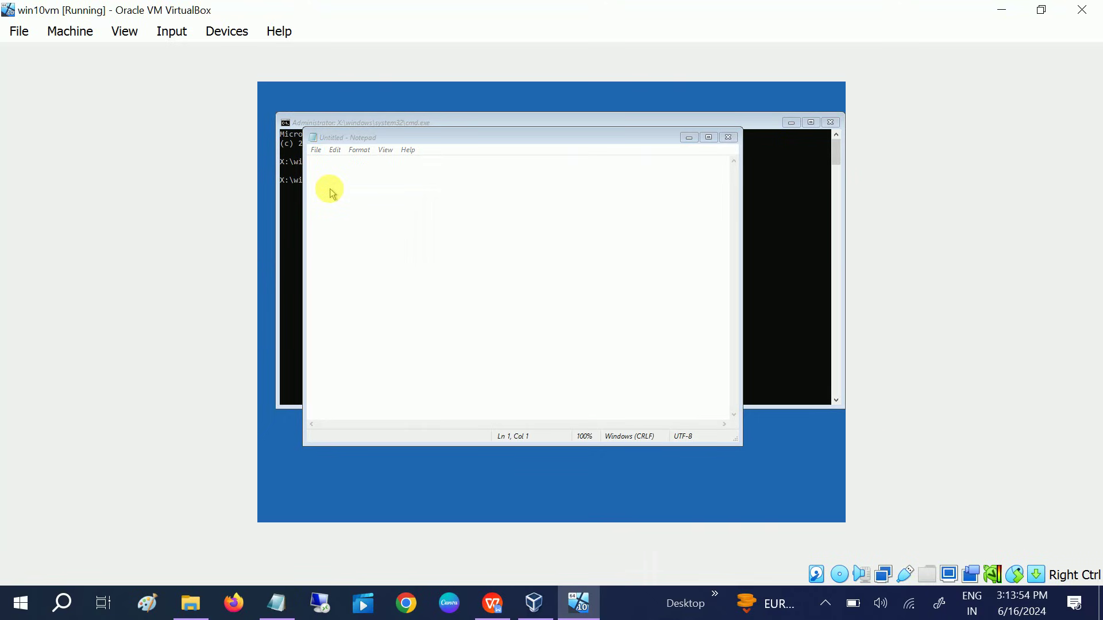
{"action": "left_click", "coordinate": [339, 290]}
{"action": "scroll", "coordinate": [453, 276], "scroll_direction": "down", "scroll_amount": 2}
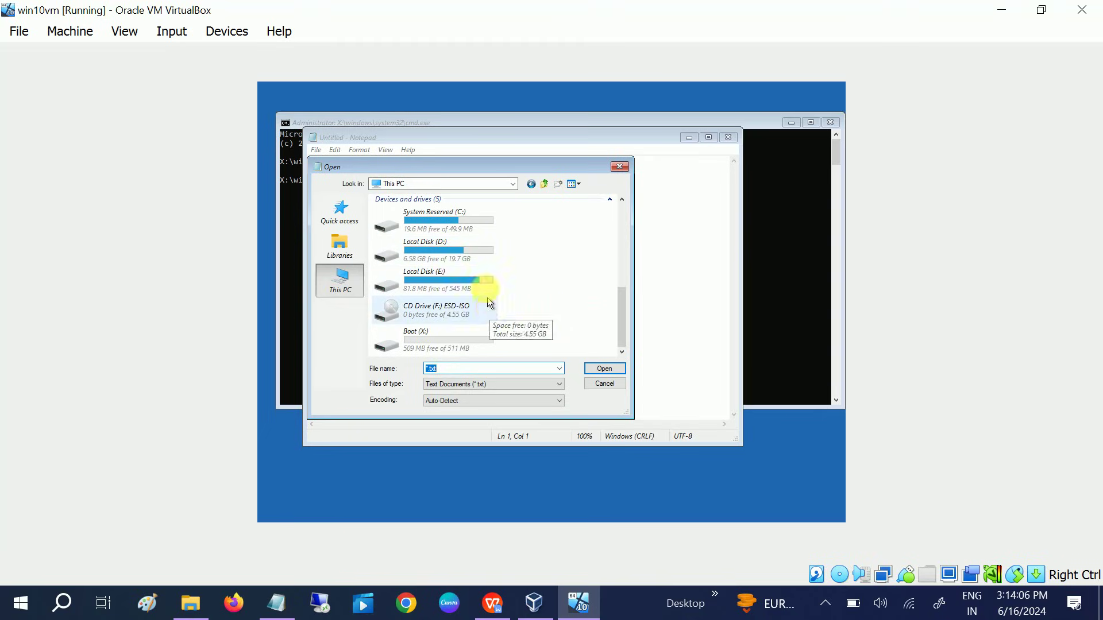
{"action": "double_click", "coordinate": [472, 233]}
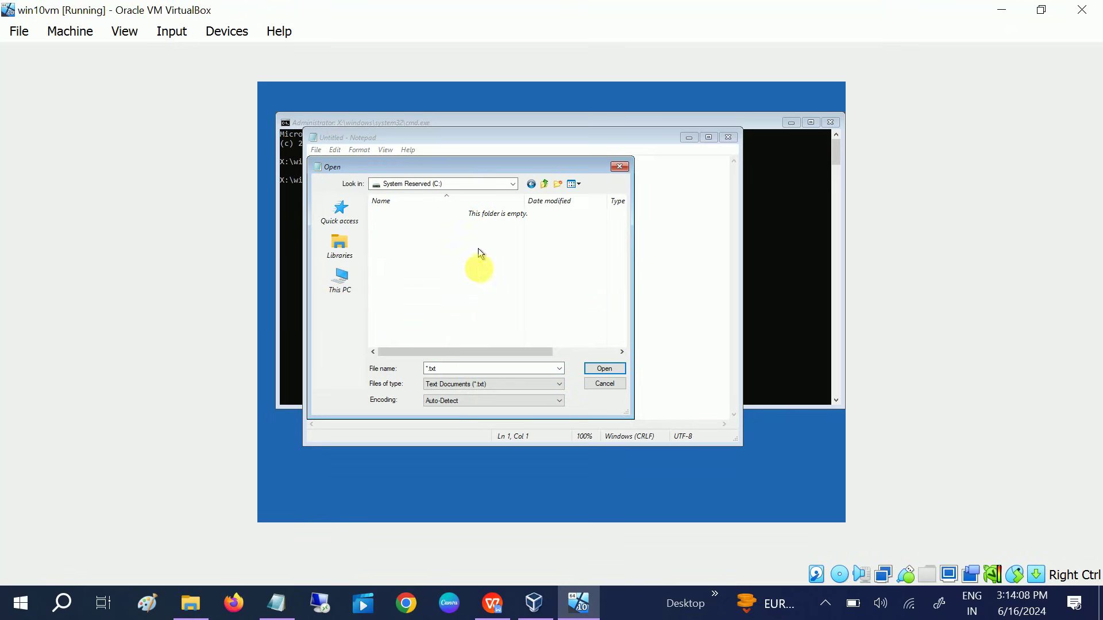
{"action": "left_click", "coordinate": [456, 387]}
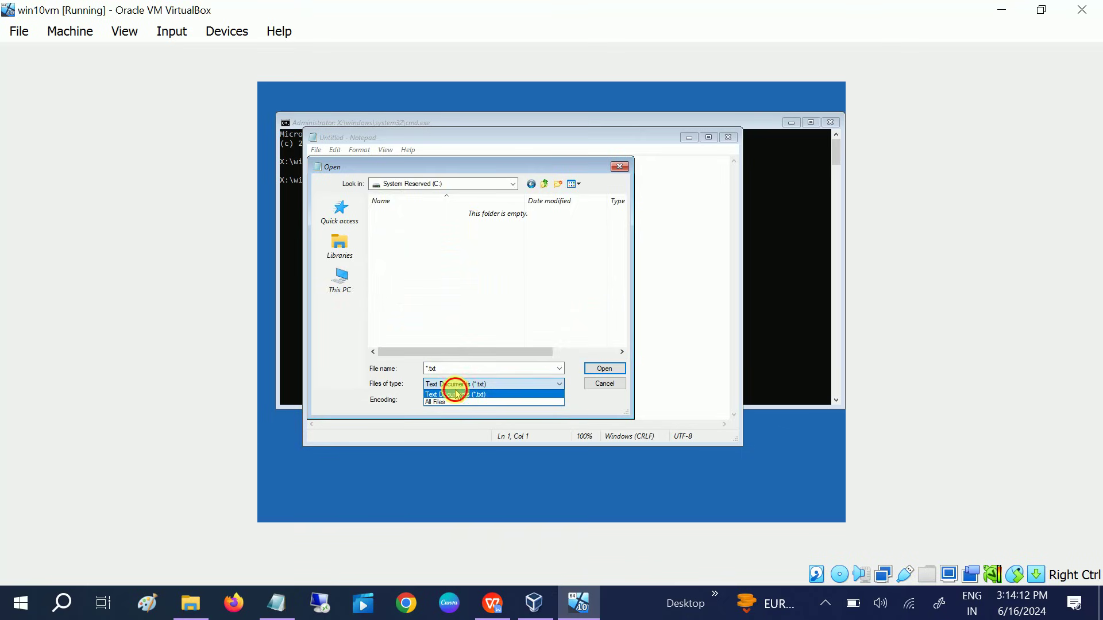
{"action": "left_click", "coordinate": [450, 392]}
Step: Go back to This PC and browse Local Disk (D:) through Users to the user's profile folder
{"action": "left_click", "coordinate": [530, 184]}
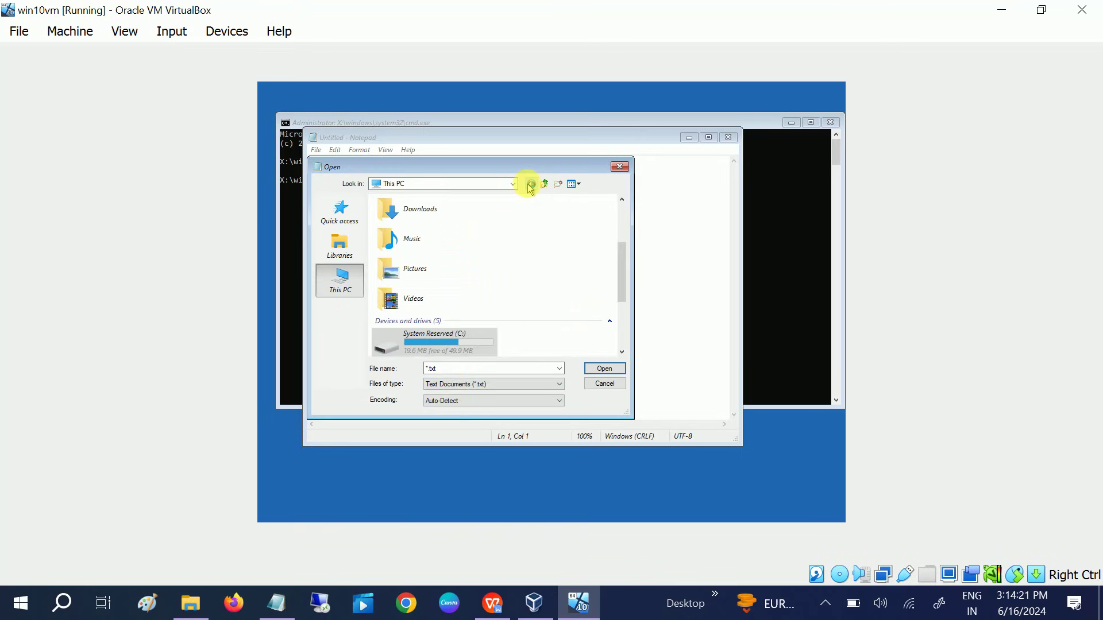
{"action": "scroll", "coordinate": [468, 305], "scroll_direction": "down", "scroll_amount": 3}
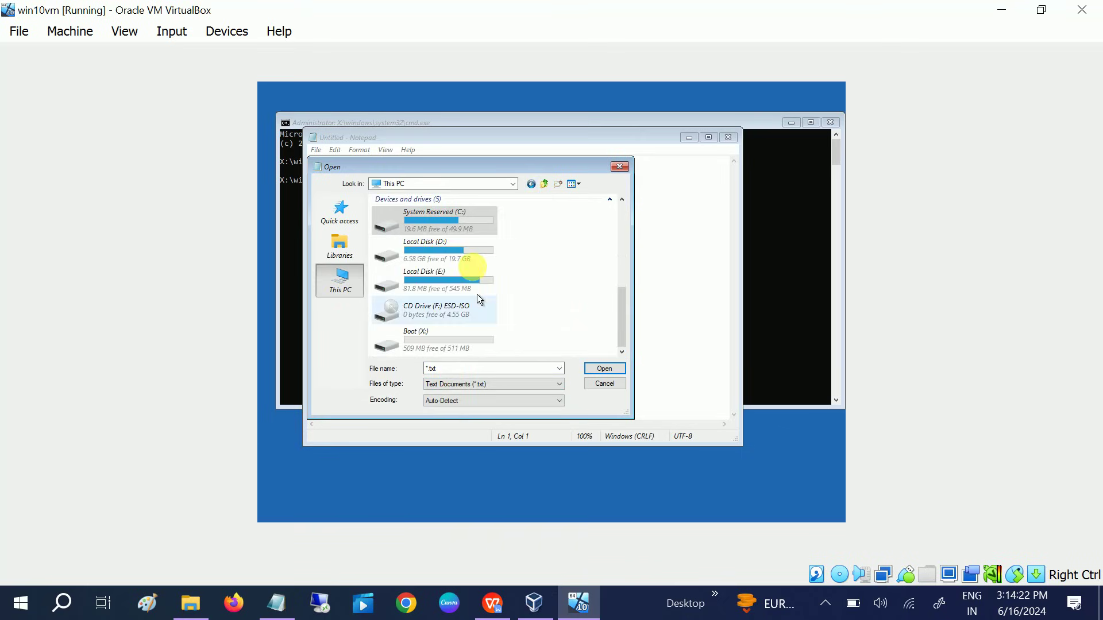
{"action": "double_click", "coordinate": [464, 248]}
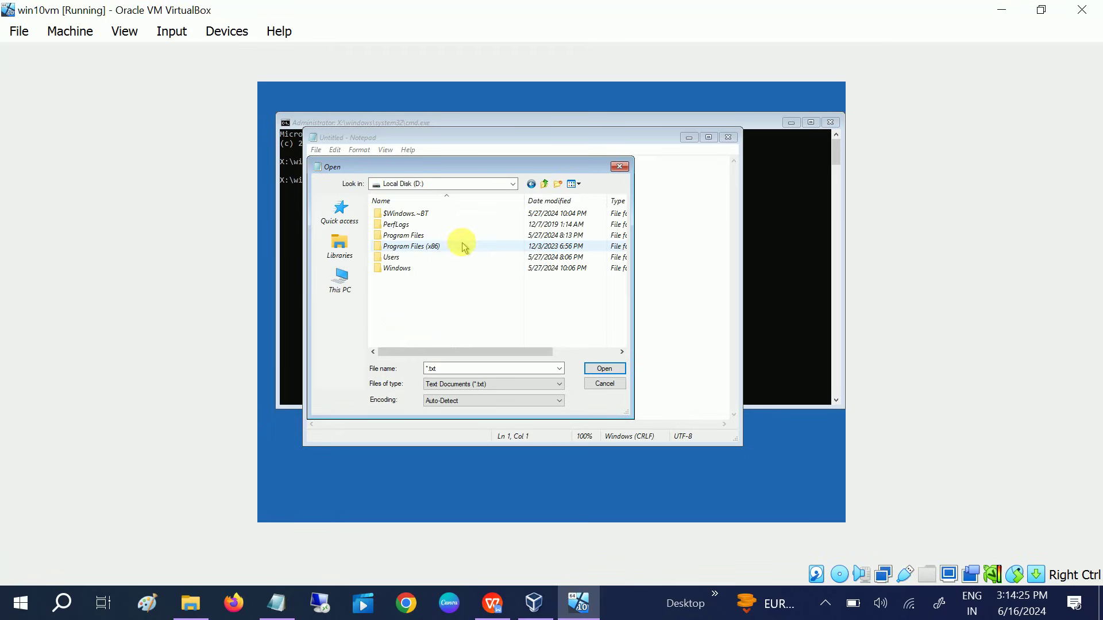
{"action": "double_click", "coordinate": [417, 260]}
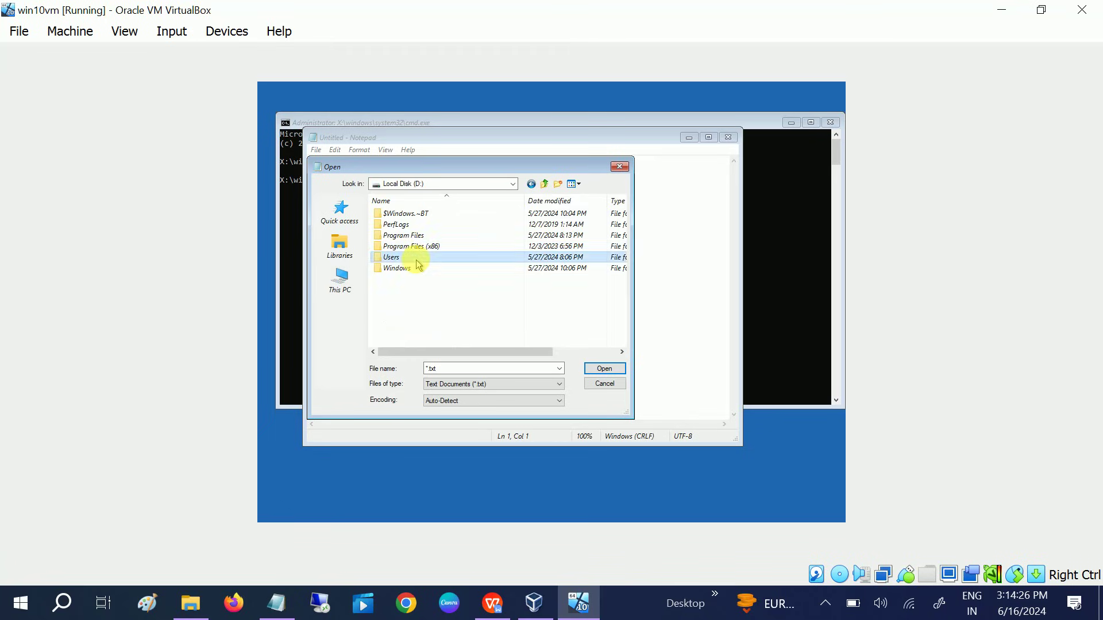
{"action": "left_click", "coordinate": [398, 216]}
{"action": "double_click", "coordinate": [398, 216]}
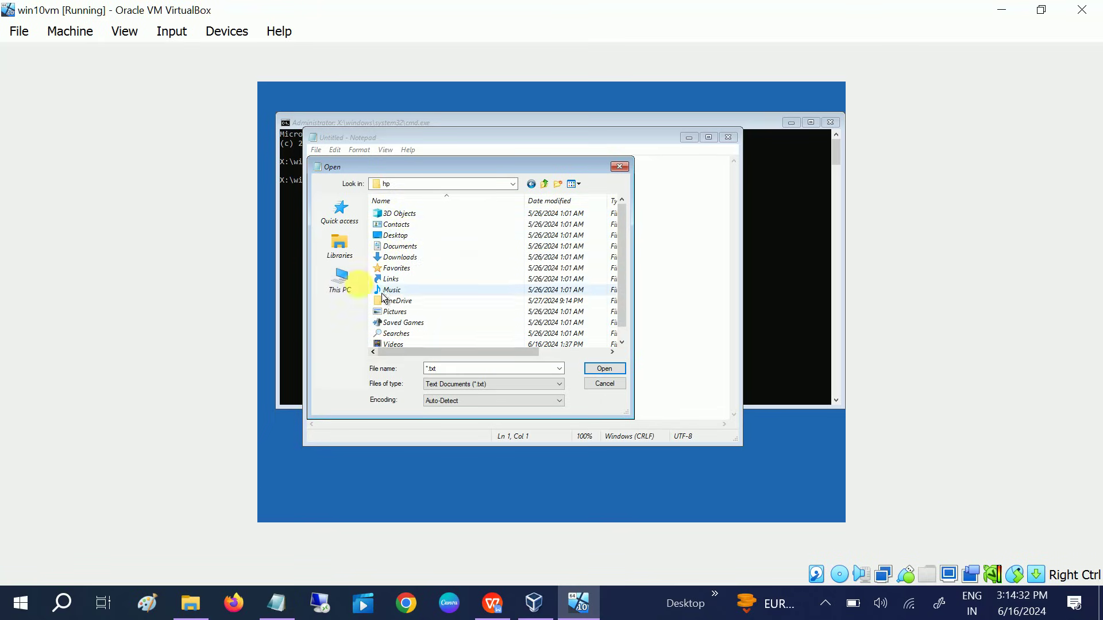
Step: Review the drives under This PC once more, and close the Open dialog and the virtual machine's Notepad
{"action": "left_click", "coordinate": [341, 280]}
{"action": "scroll", "coordinate": [406, 306], "scroll_direction": "down", "scroll_amount": 2}
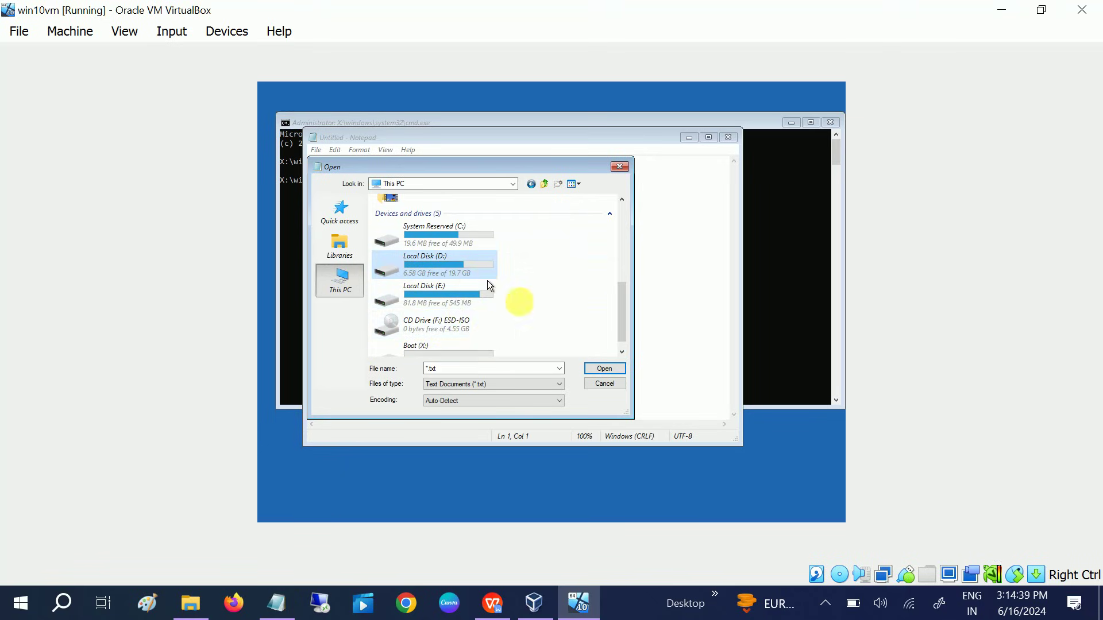
{"action": "scroll", "coordinate": [443, 295], "scroll_direction": "down", "scroll_amount": 1}
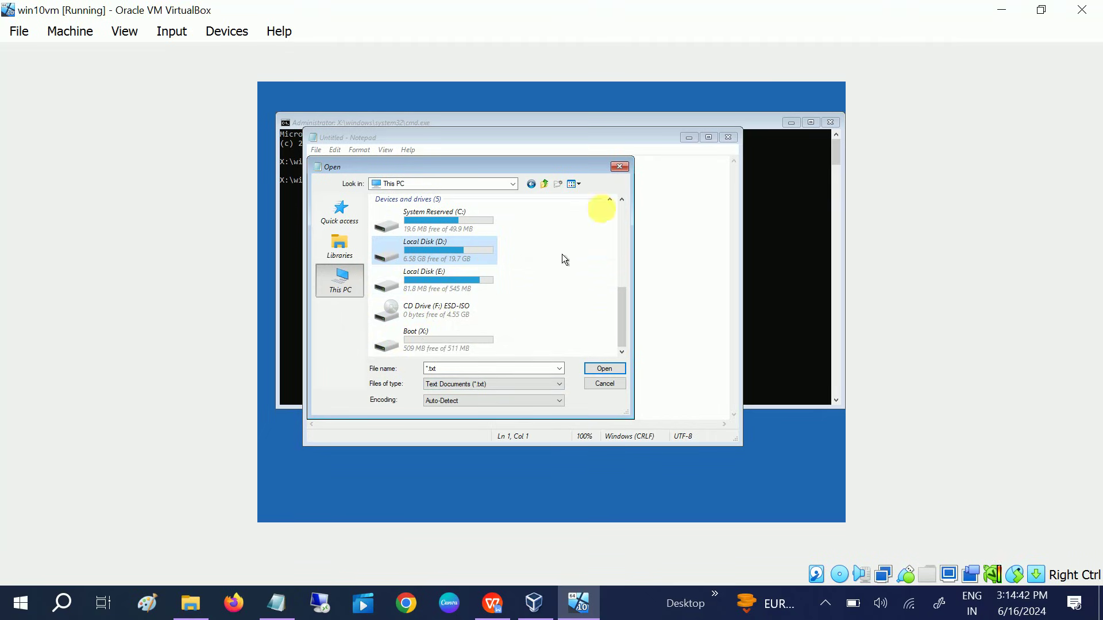
{"action": "left_click", "coordinate": [620, 167]}
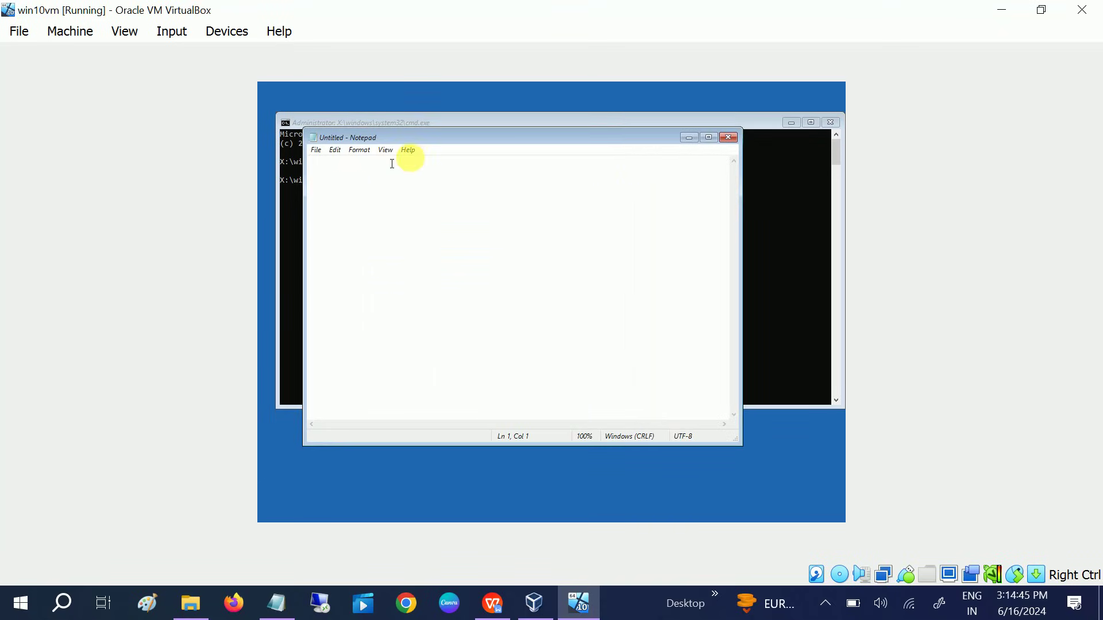
{"action": "left_click", "coordinate": [728, 138]}
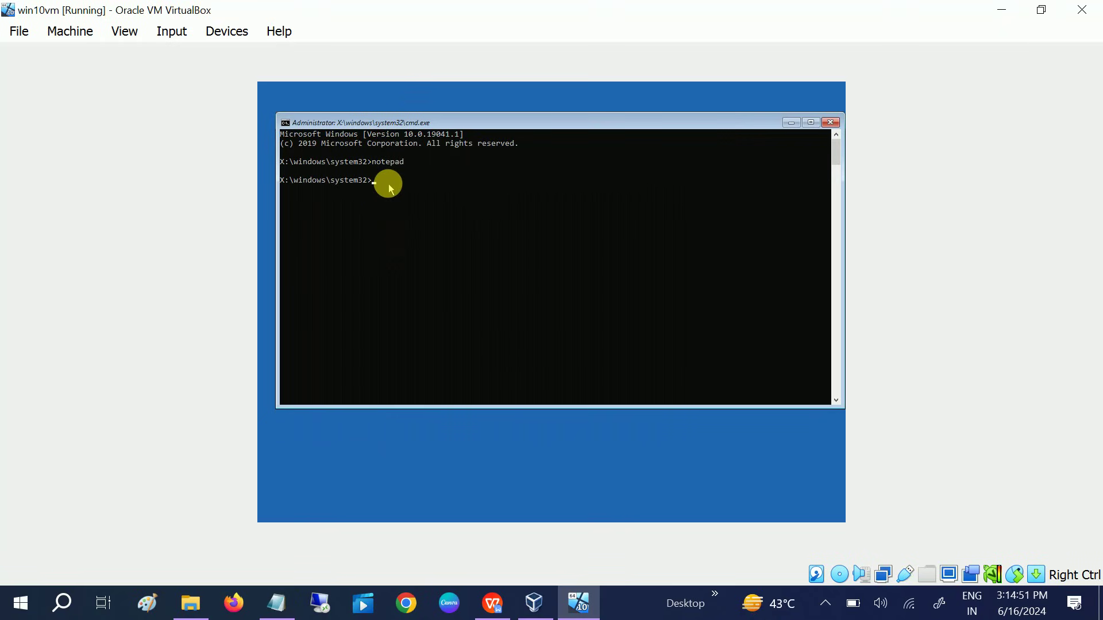
Step: Switch to the host's Notepad, review the manage-bde -status and -unlock commands, and minimize the window
{"action": "left_click", "coordinate": [280, 602]}
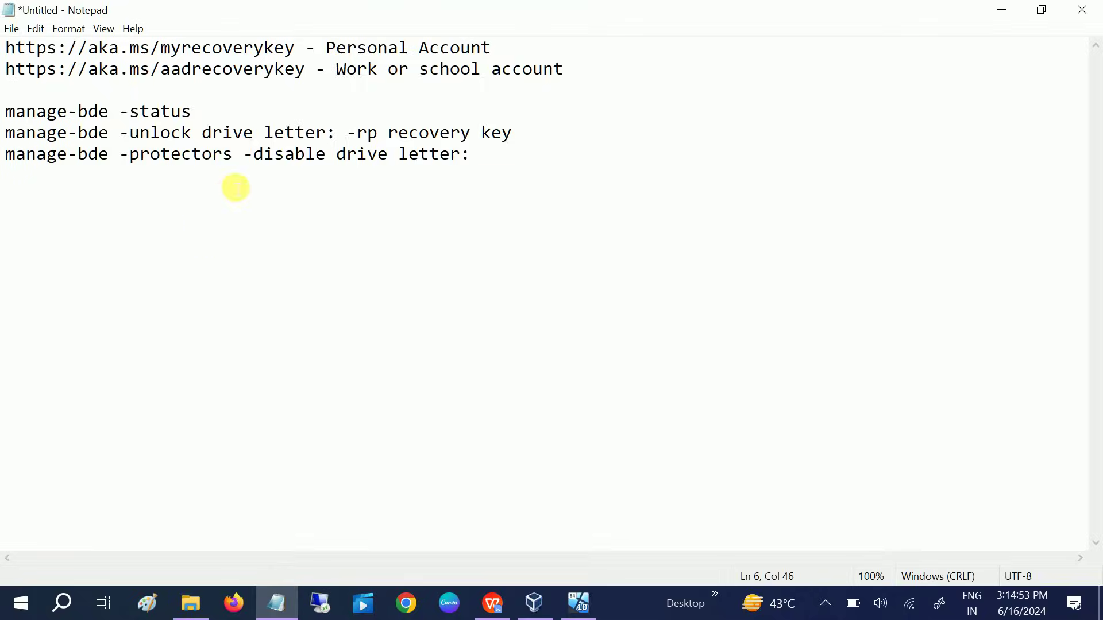
{"action": "left_click_drag", "start_coordinate": [62, 123], "coordinate": [233, 136]}
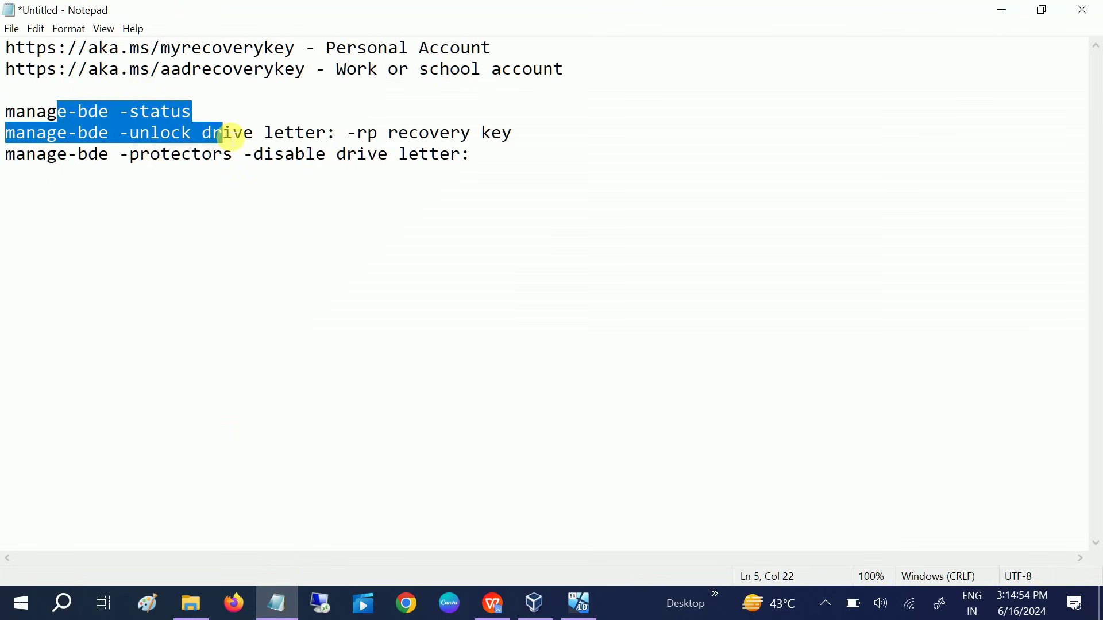
{"action": "left_click", "coordinate": [229, 123]}
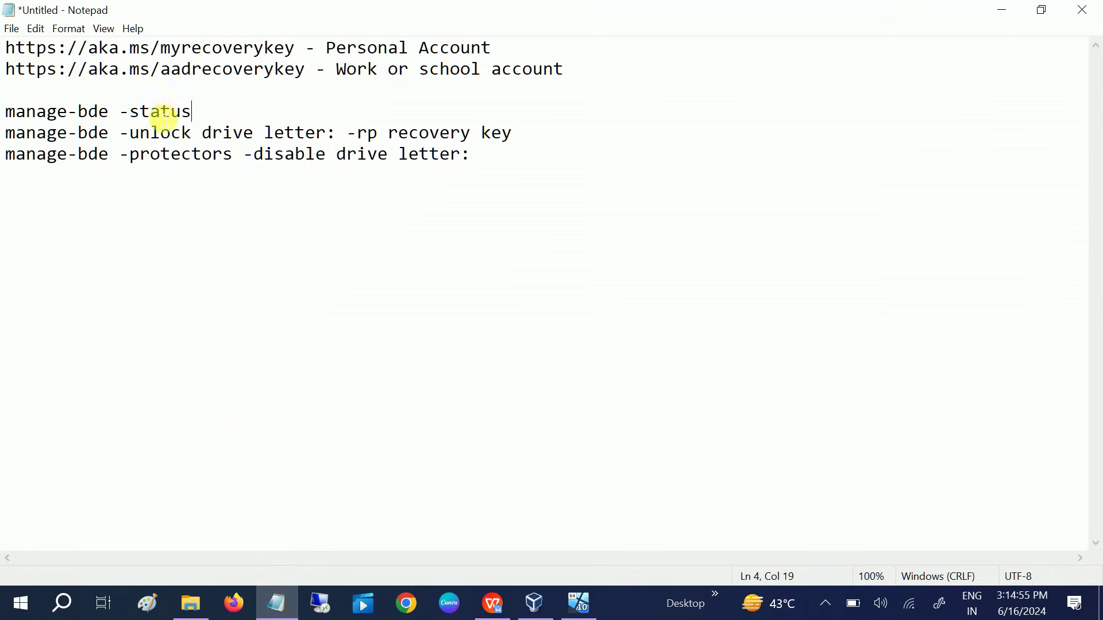
{"action": "left_click", "coordinate": [990, 13]}
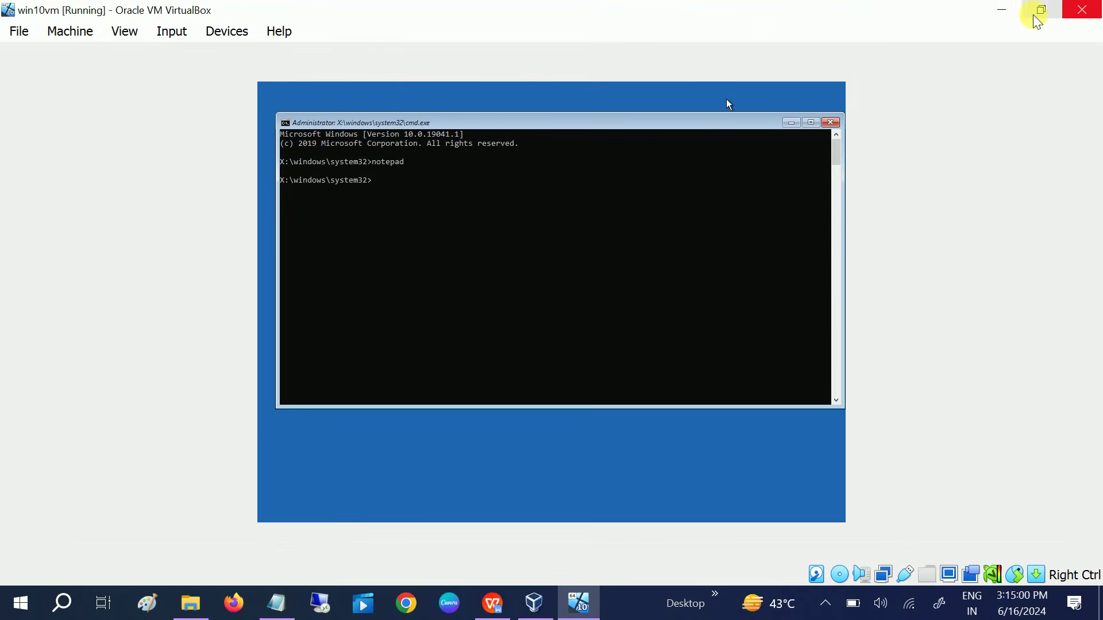
Step: Minimize the virtual machine, search Windows for cmd, and run Command Prompt as administrator on the host
{"action": "left_click", "coordinate": [1002, 9]}
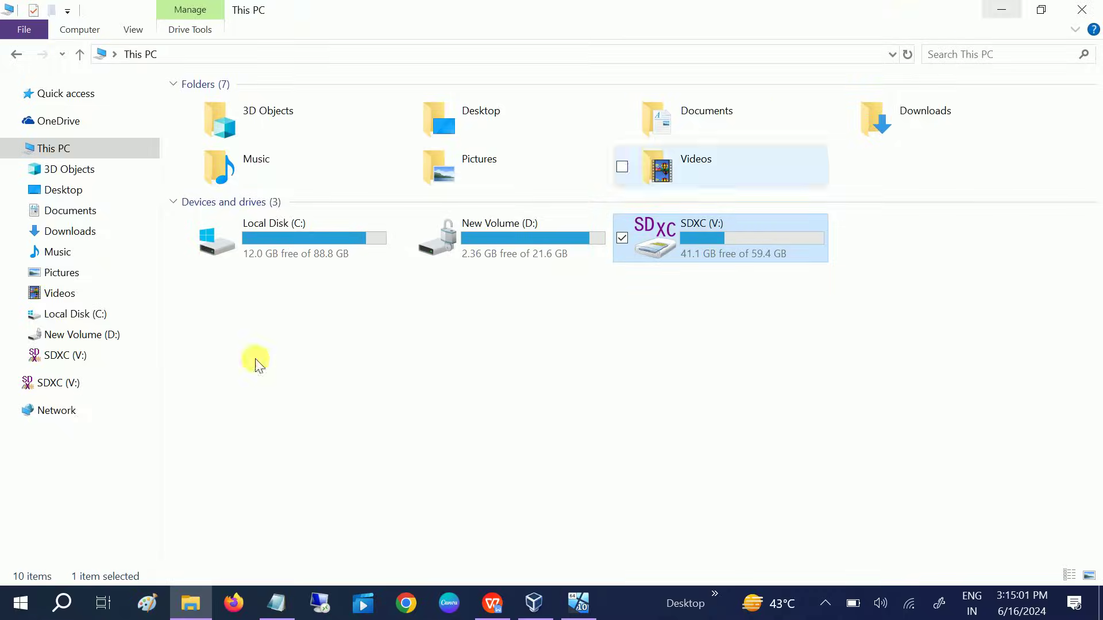
{"action": "left_click", "coordinate": [65, 614]}
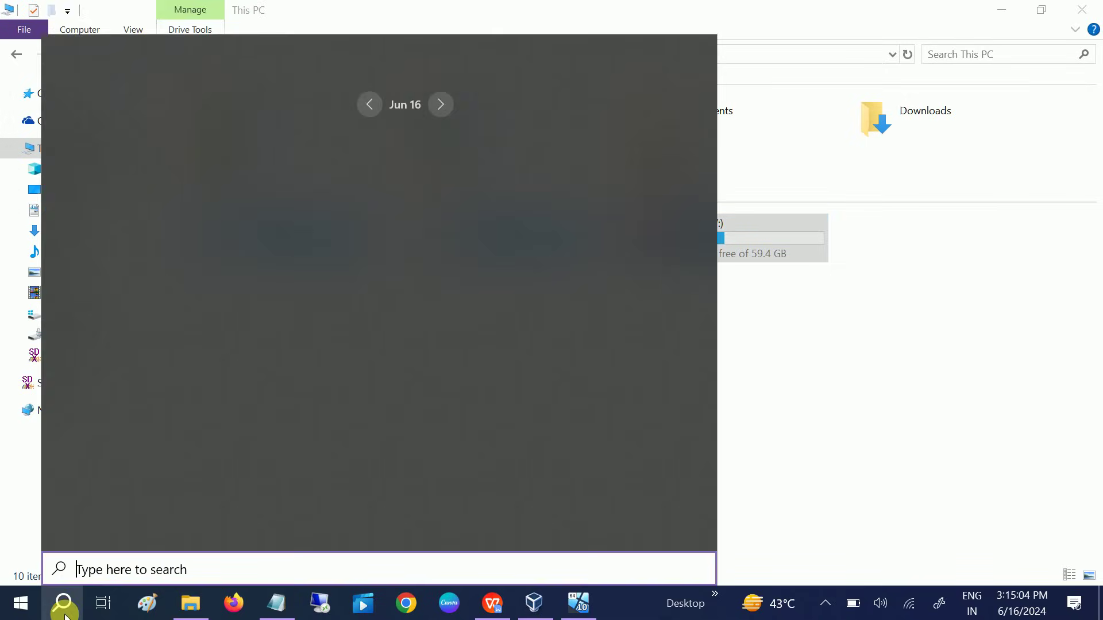
{"action": "type", "text": "cmd"}
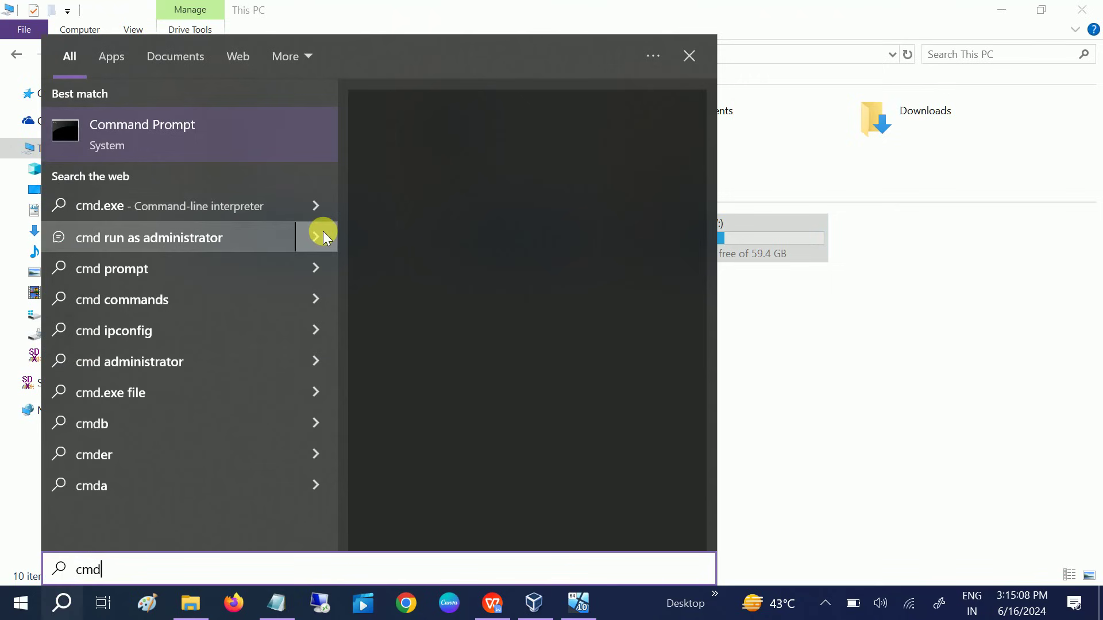
{"action": "left_click", "coordinate": [428, 294]}
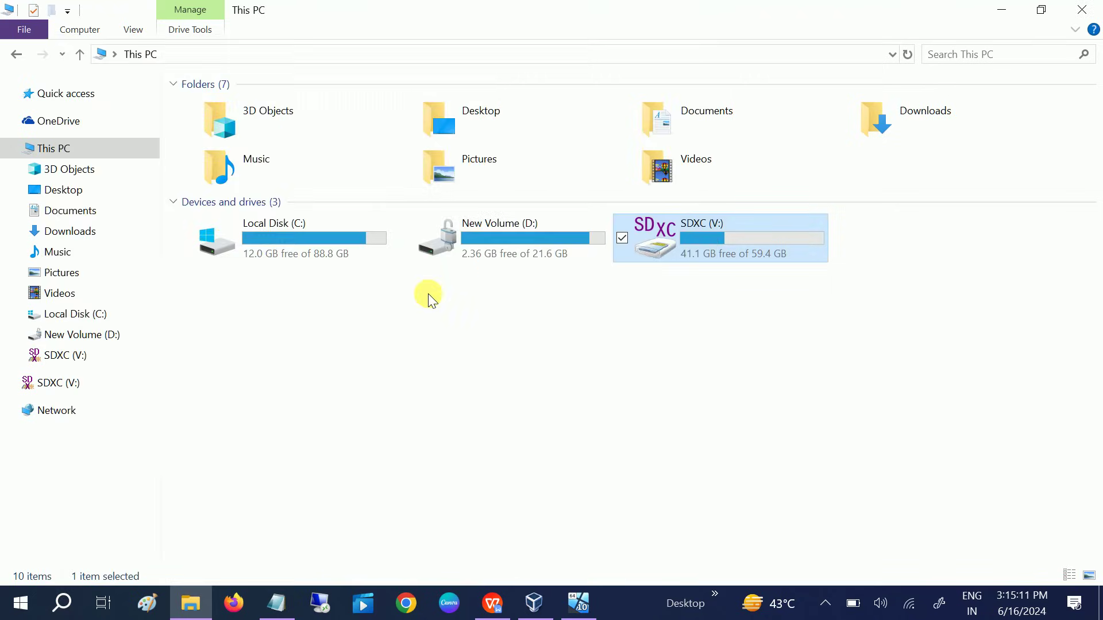
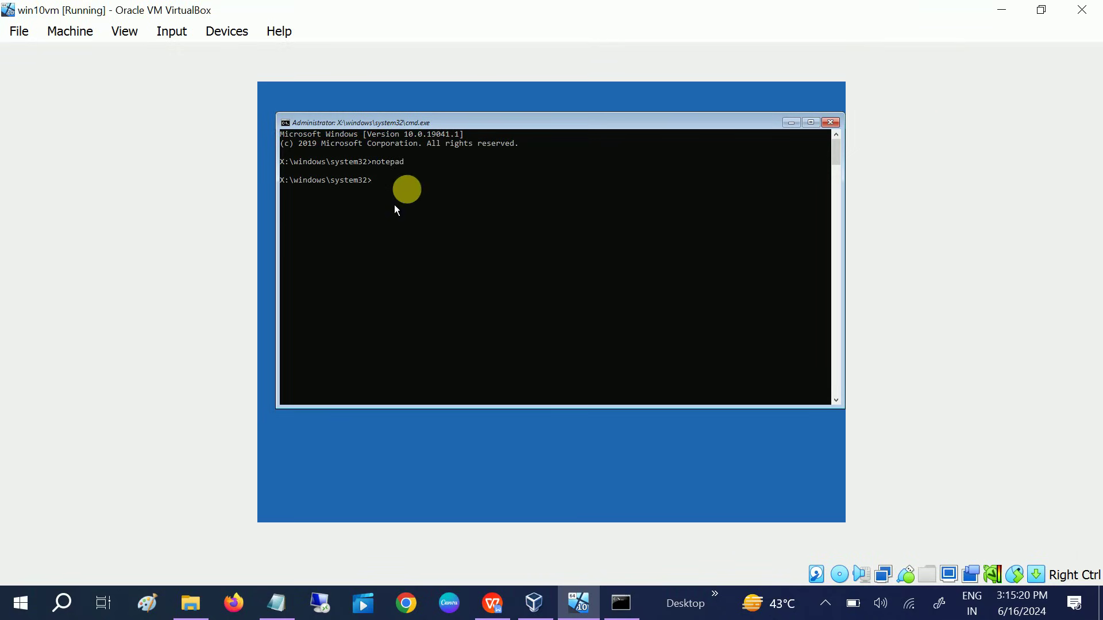
Step: Bring up the administrator Command Prompt, snap the Notepad command list to half the screen, and return focus to the prompt
{"action": "left_click", "coordinate": [616, 600]}
{"action": "left_click", "coordinate": [1033, 36]}
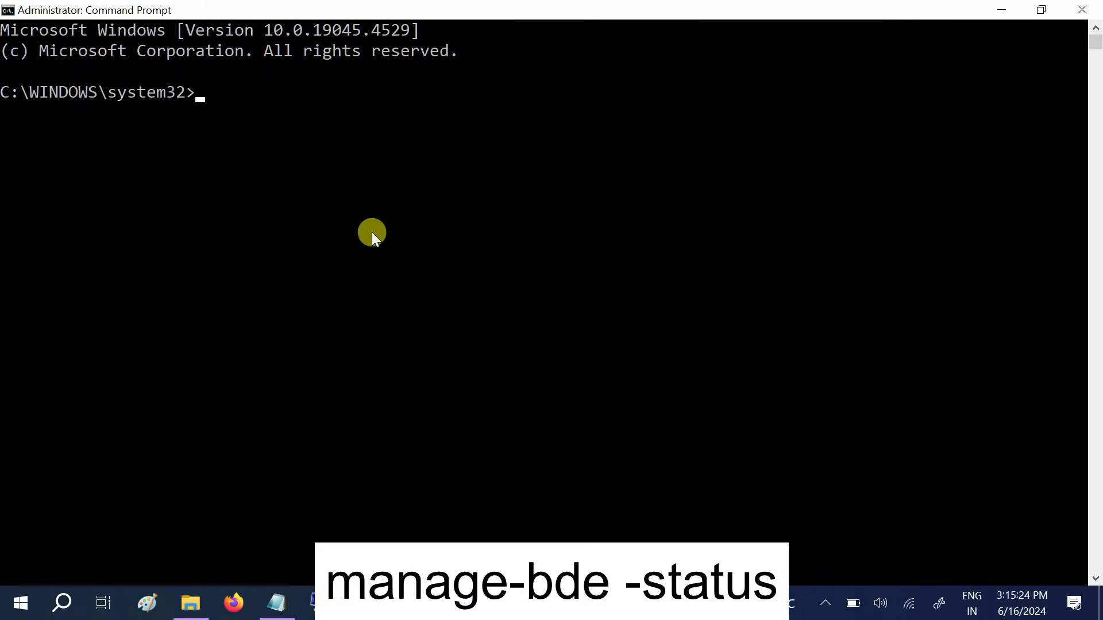
{"action": "left_click", "coordinate": [278, 602]}
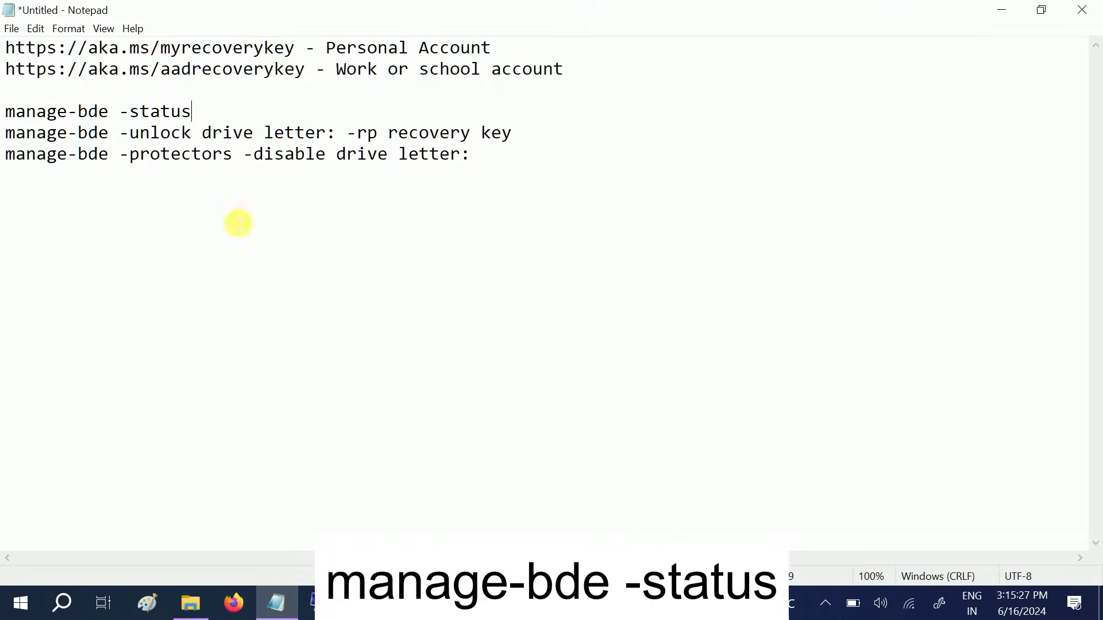
{"action": "left_click_drag", "start_coordinate": [938, 12], "coordinate": [1100, 247]}
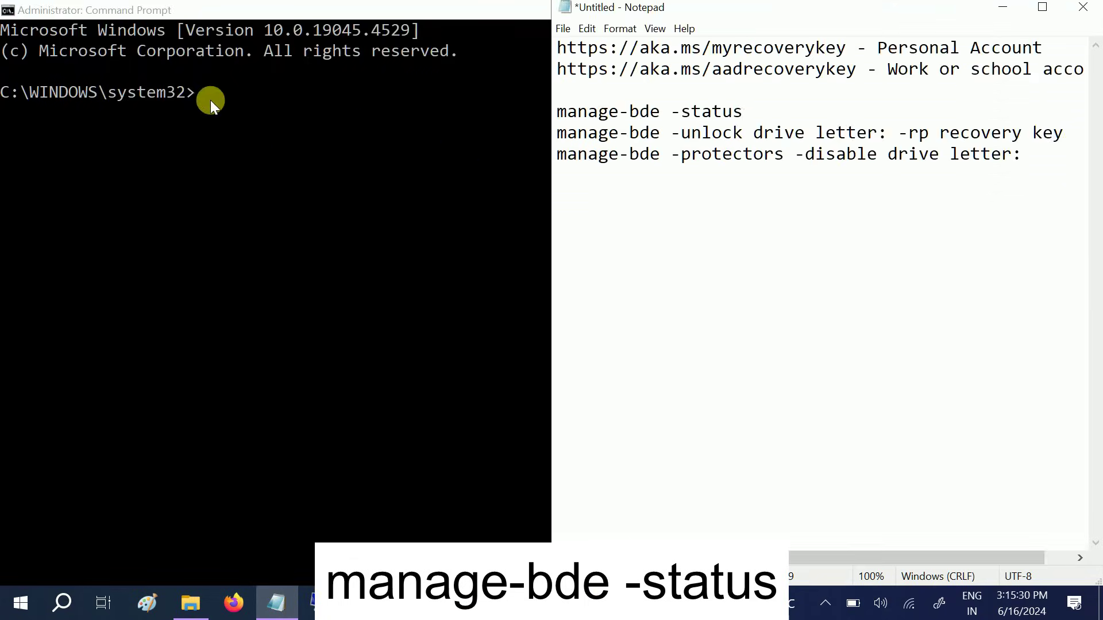
{"action": "left_click", "coordinate": [210, 117]}
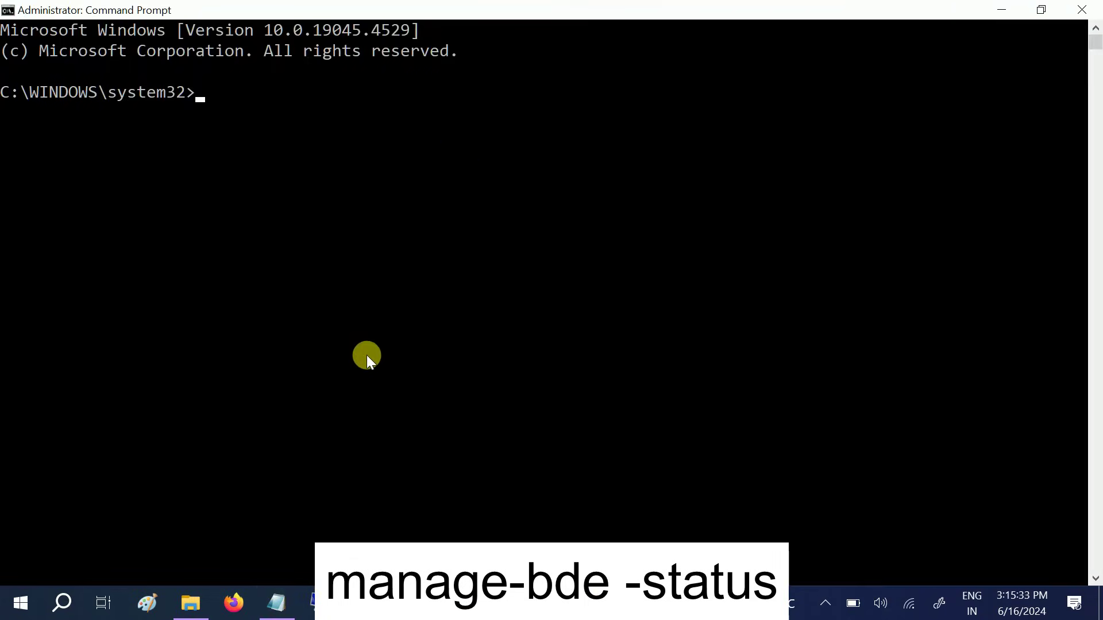
Step: Run manage-bde -status at the administrator prompt to list the BitLocker status of all volumes
{"action": "type", "text": "manage"}
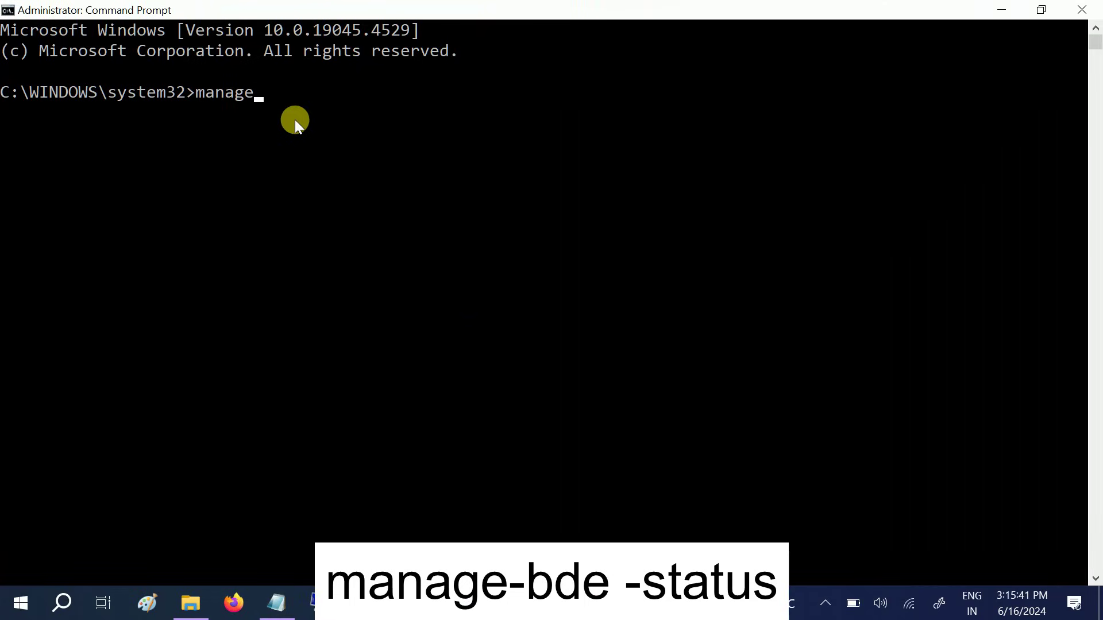
{"action": "type", "text": "-bde -status"}
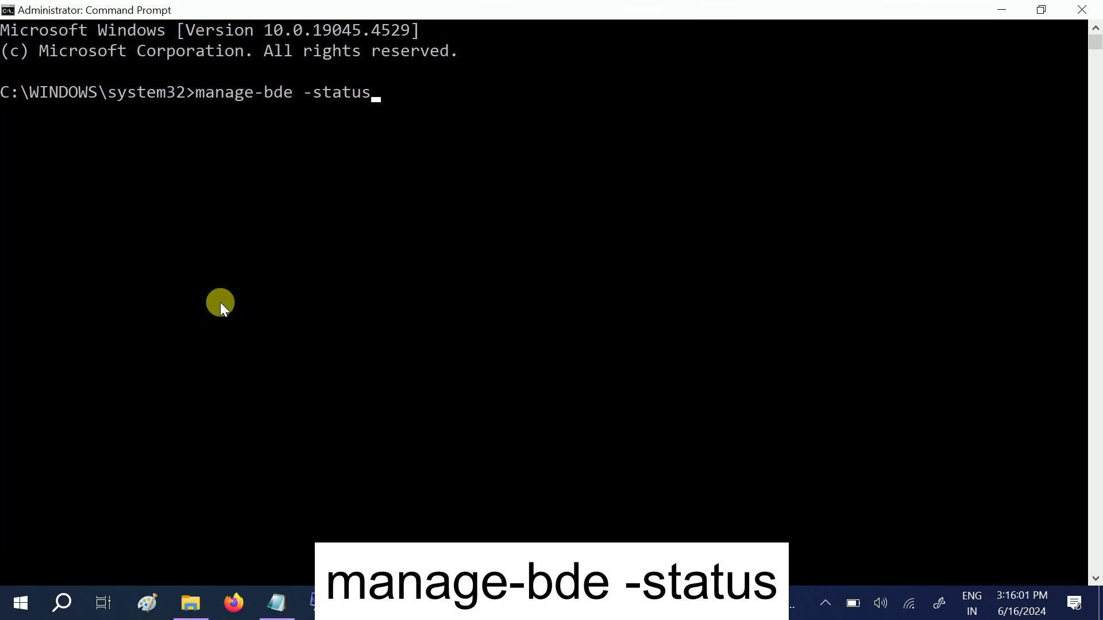
{"action": "key", "text": "Return"}
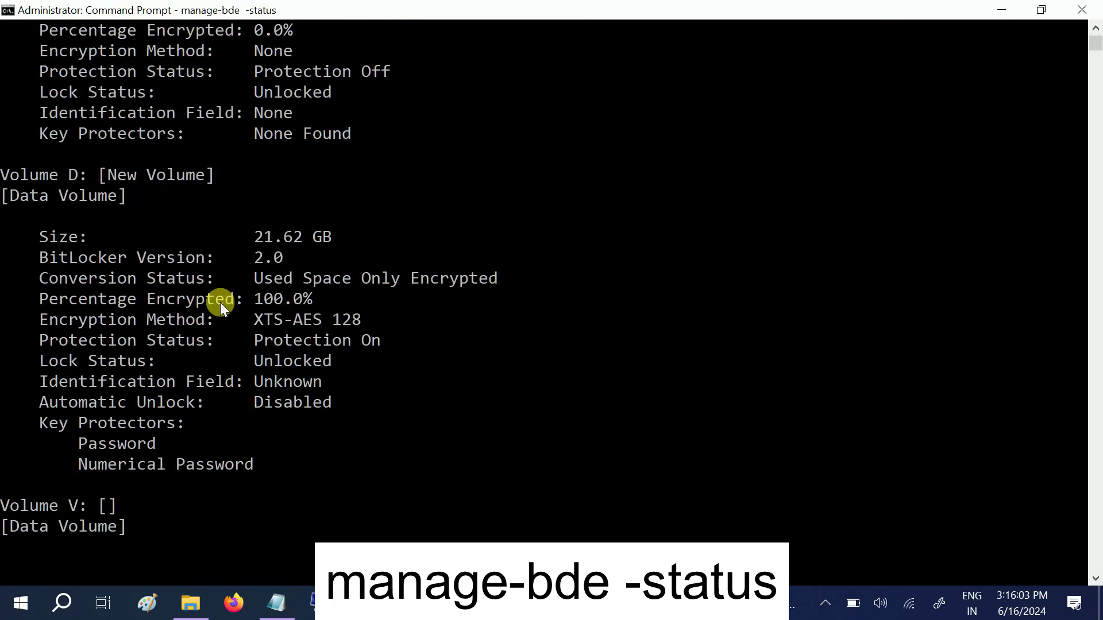
Step: Minimize the Notepad command list and review the size and BitLocker version of volumes C: and D: in the status output
{"action": "left_click", "coordinate": [275, 588]}
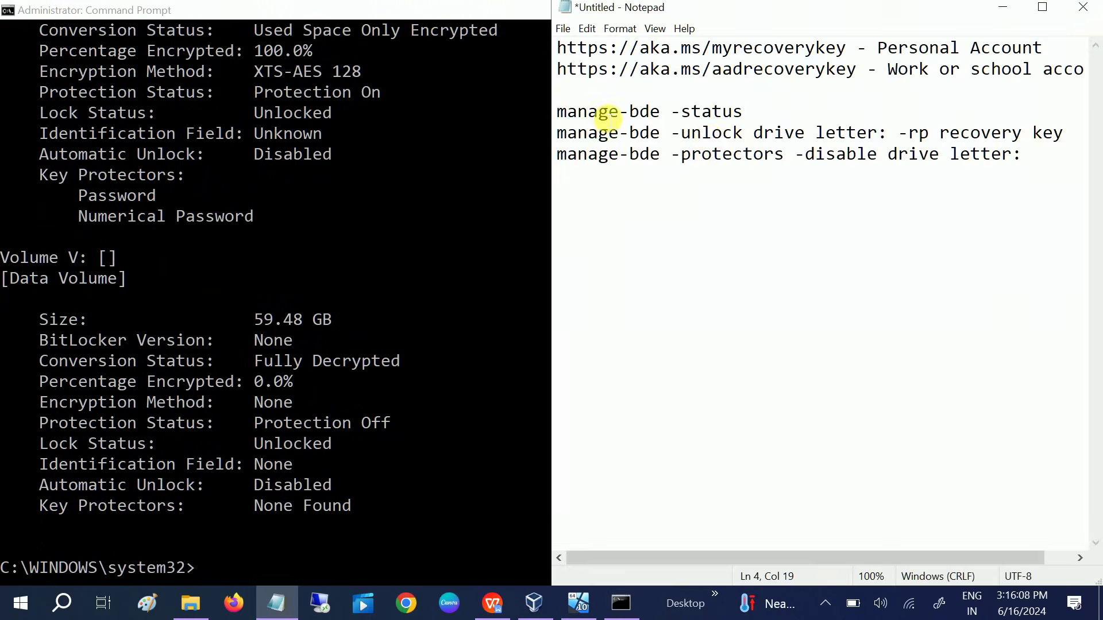
{"action": "left_click", "coordinate": [1002, 7]}
{"action": "scroll", "coordinate": [98, 302], "scroll_direction": "up", "scroll_amount": 9}
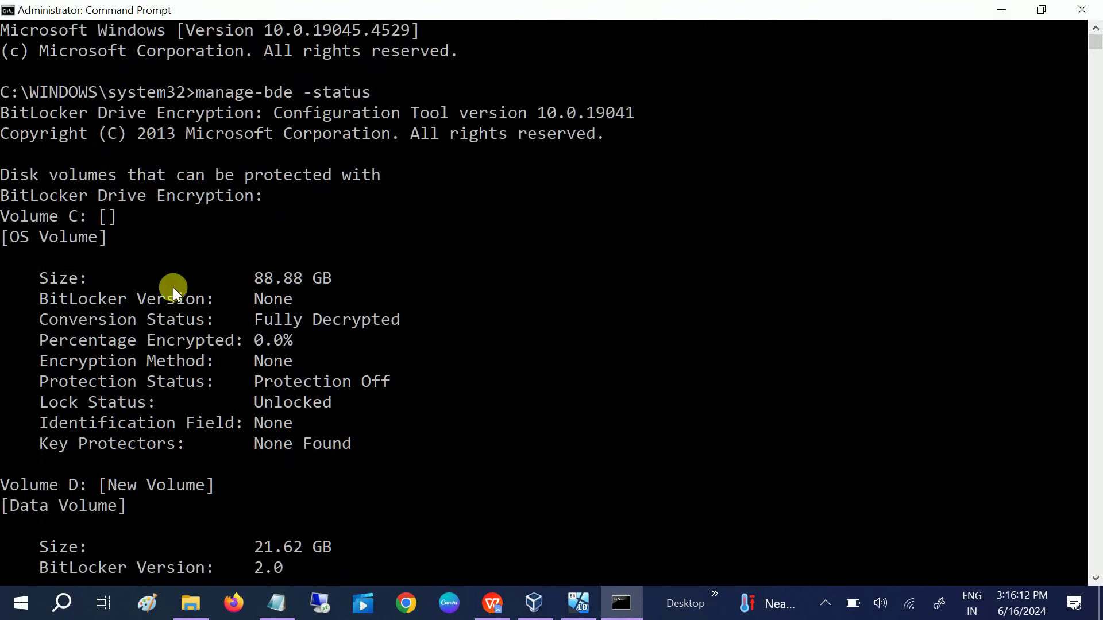
{"action": "left_click_drag", "start_coordinate": [7, 219], "coordinate": [102, 224]}
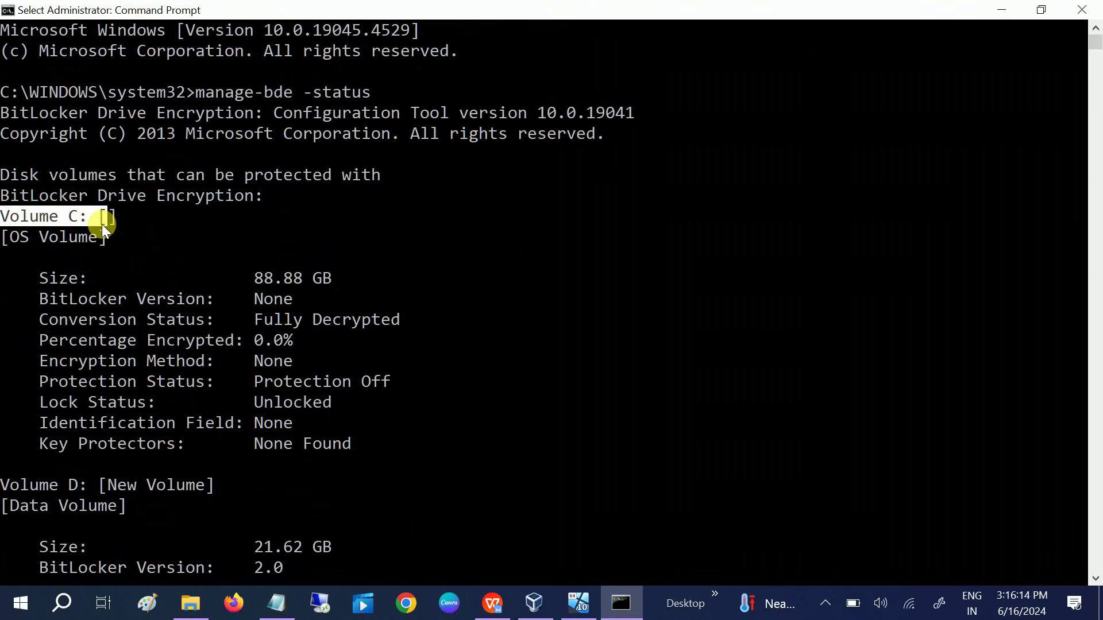
{"action": "left_click_drag", "start_coordinate": [58, 278], "coordinate": [410, 279]}
{"action": "scroll", "coordinate": [219, 392], "scroll_direction": "down", "scroll_amount": 2}
{"action": "scroll", "coordinate": [220, 391], "scroll_direction": "down", "scroll_amount": 2}
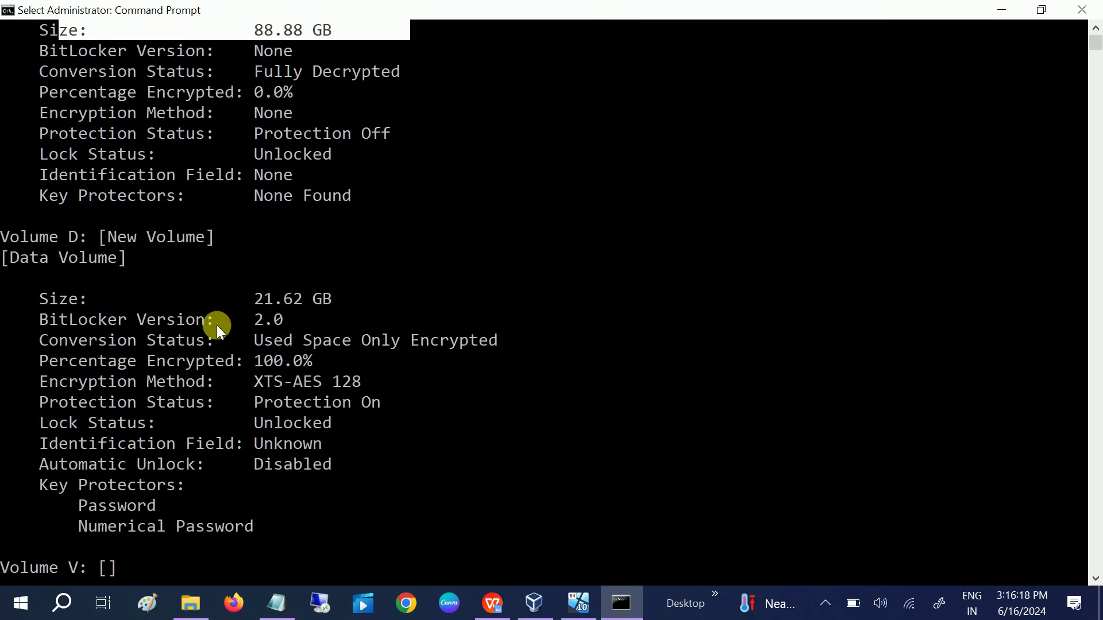
{"action": "left_click_drag", "start_coordinate": [71, 240], "coordinate": [281, 261]}
{"action": "left_click_drag", "start_coordinate": [47, 322], "coordinate": [285, 326]}
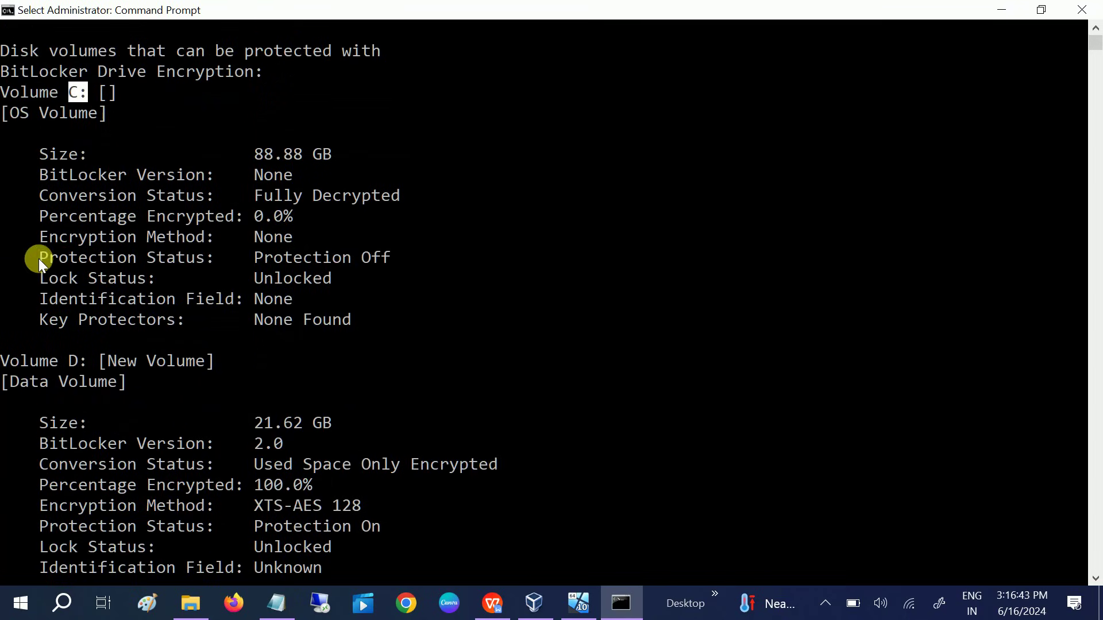
Step: Compare the Protection Status lines of volumes C: and D: in the status output
{"action": "left_click_drag", "start_coordinate": [36, 258], "coordinate": [381, 263]}
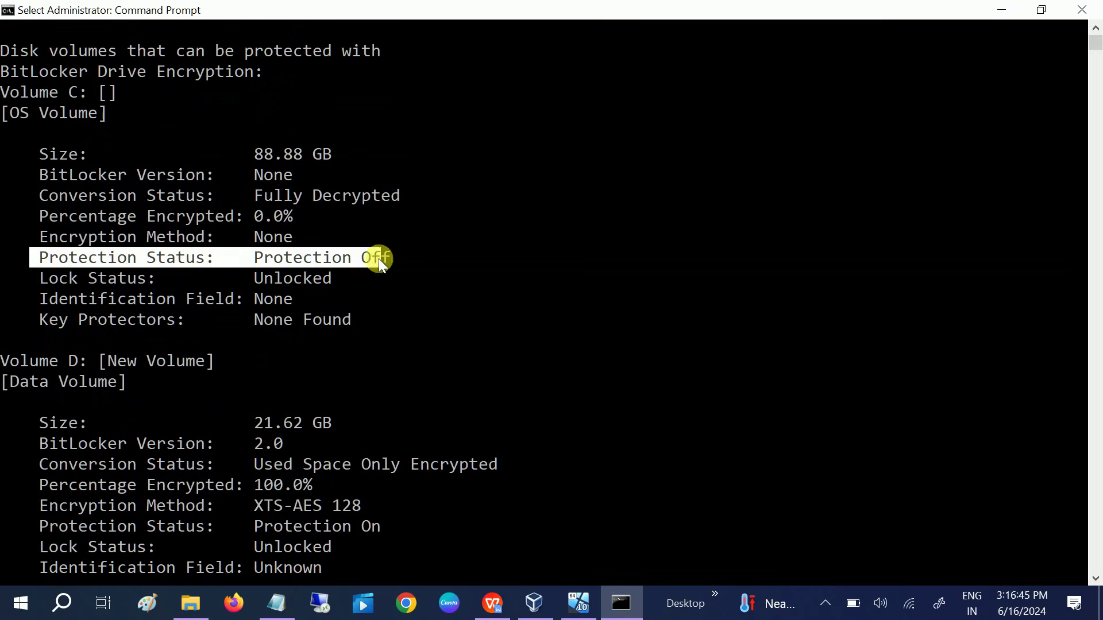
{"action": "left_click_drag", "start_coordinate": [64, 93], "coordinate": [97, 94]}
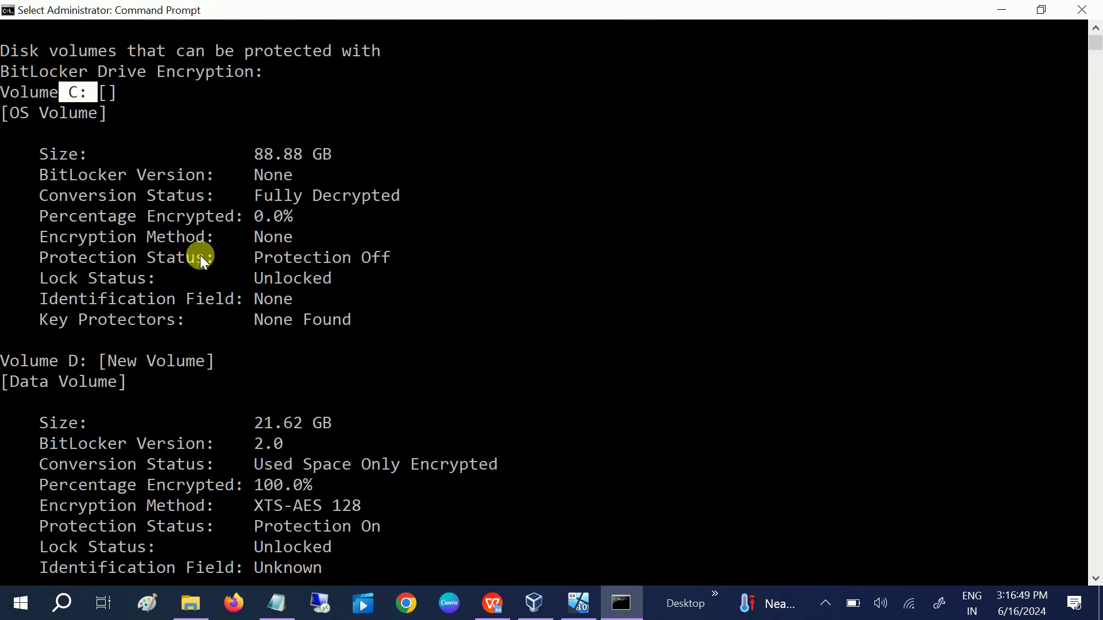
{"action": "scroll", "coordinate": [198, 255], "scroll_direction": "down", "scroll_amount": 3}
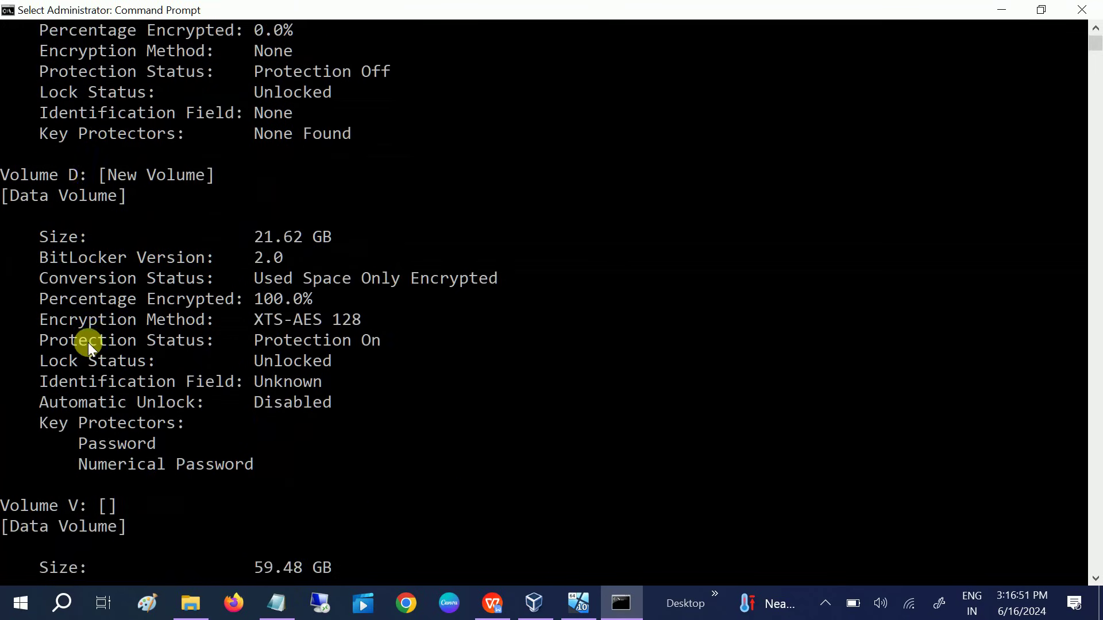
{"action": "left_click_drag", "start_coordinate": [36, 342], "coordinate": [346, 346]}
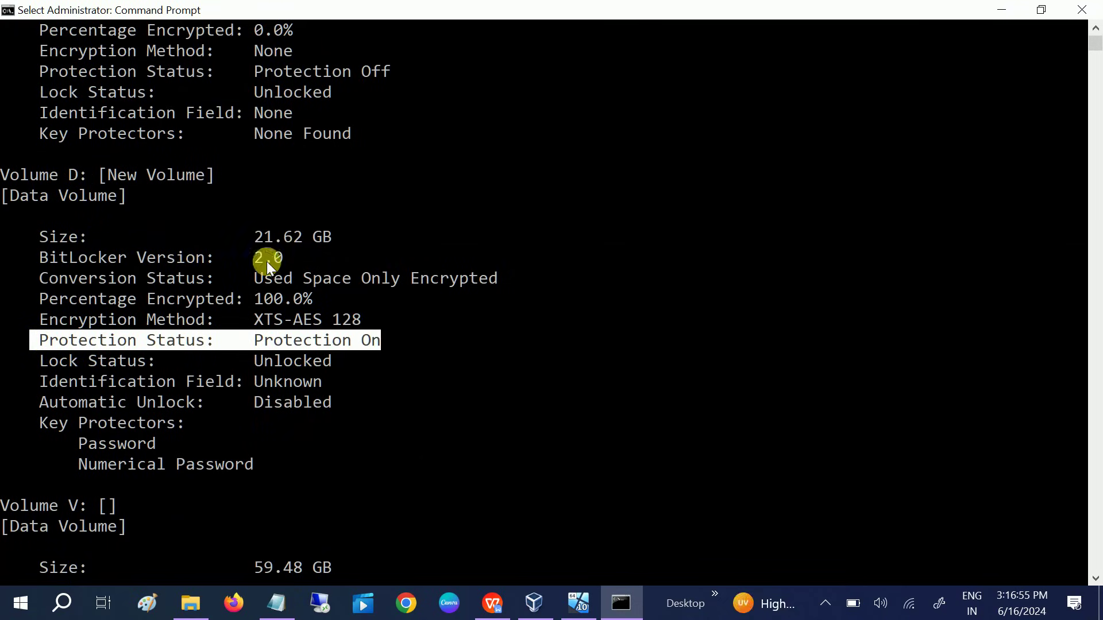
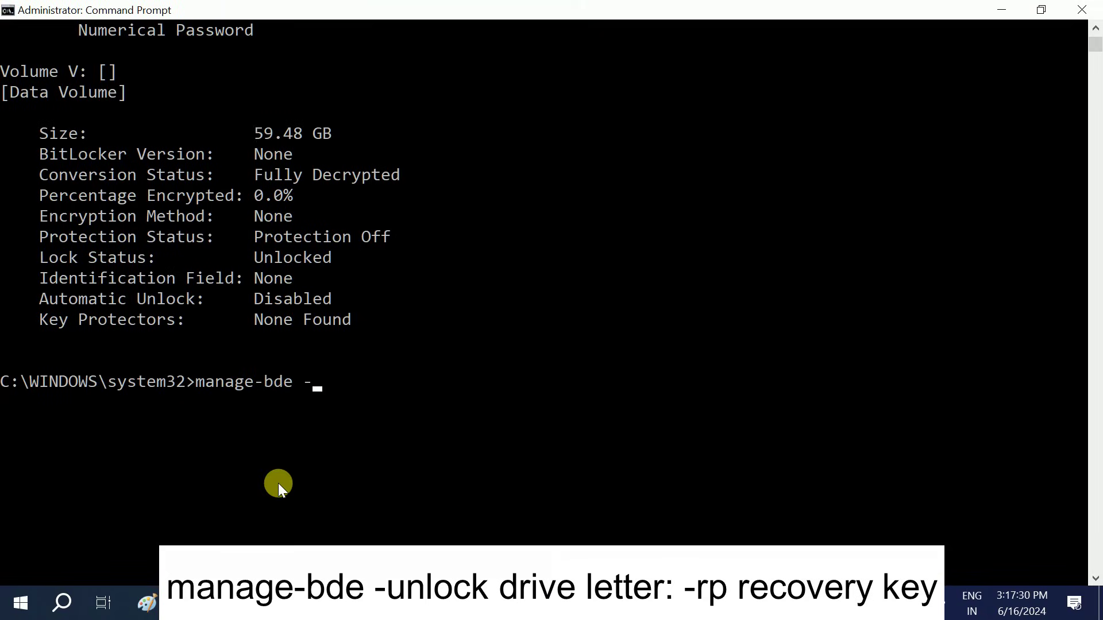
Step: Enter manage-bde -unlock d: -rp at the prompt, checking the syntax against the Notepad command list, without running it yet
{"action": "type", "text": "unlock d"}
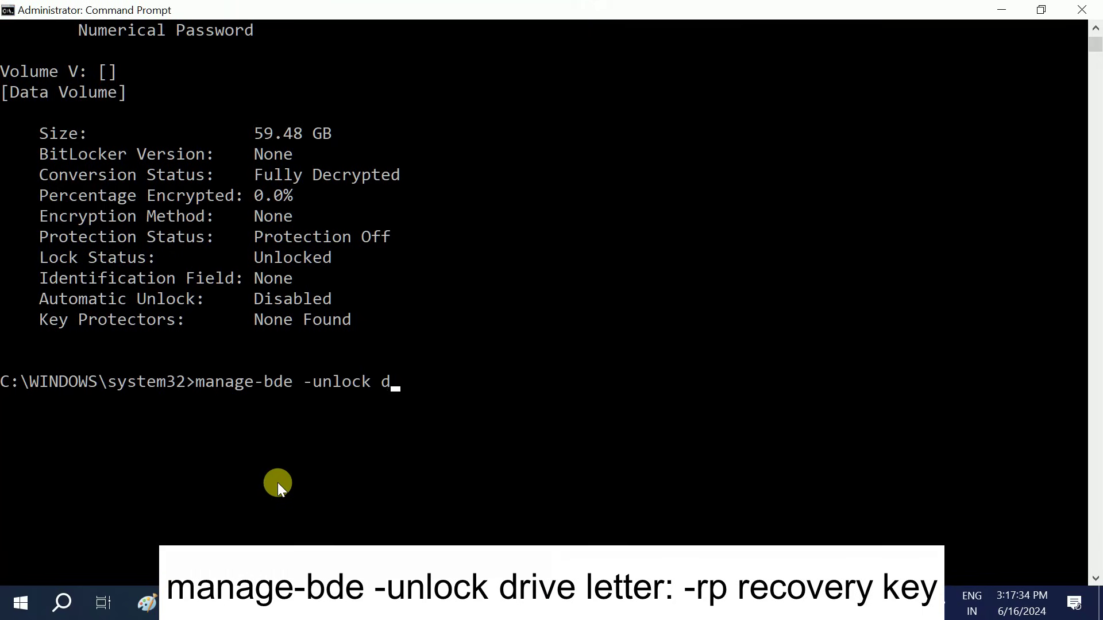
{"action": "type", "text": ":"}
{"action": "key", "text": "alt+Tab"}
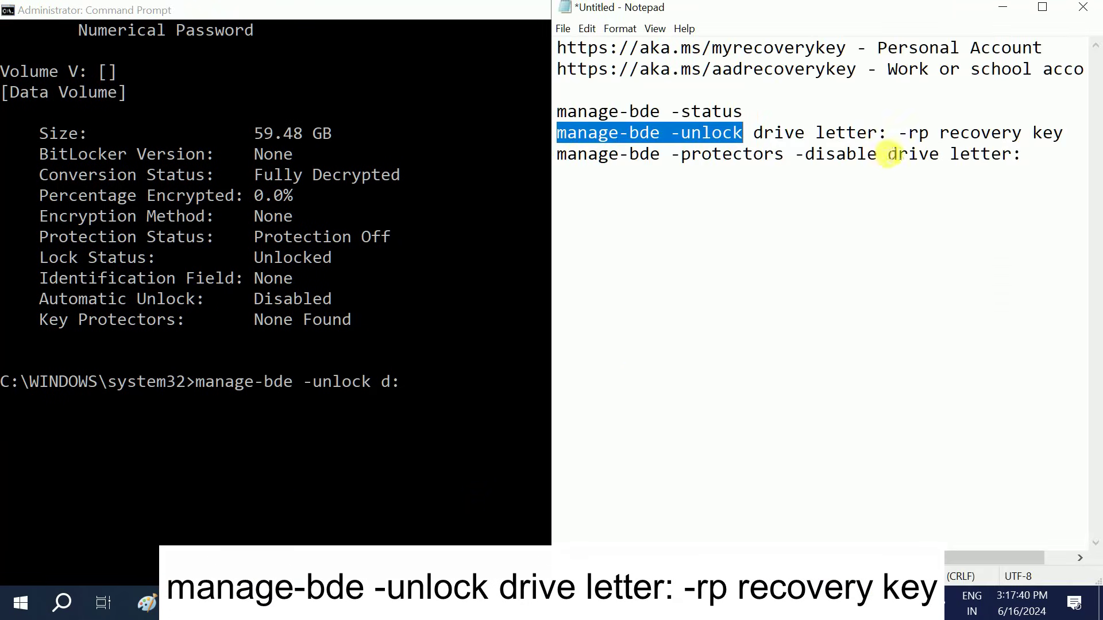
{"action": "left_click", "coordinate": [901, 134]}
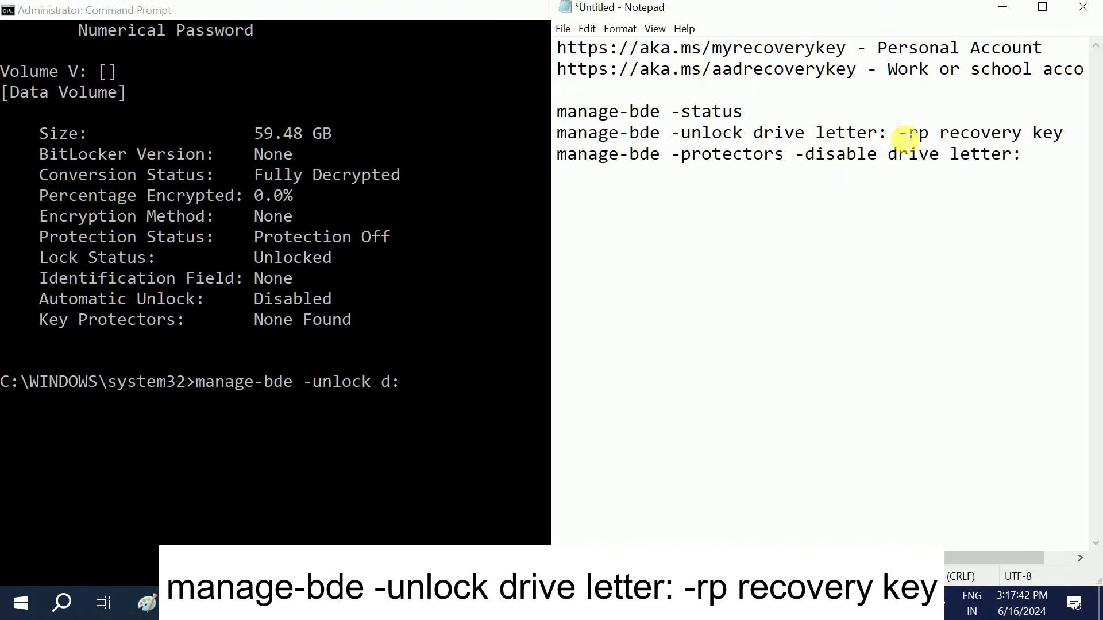
{"action": "left_click", "coordinate": [392, 398]}
{"action": "key", "text": "super+Up"}
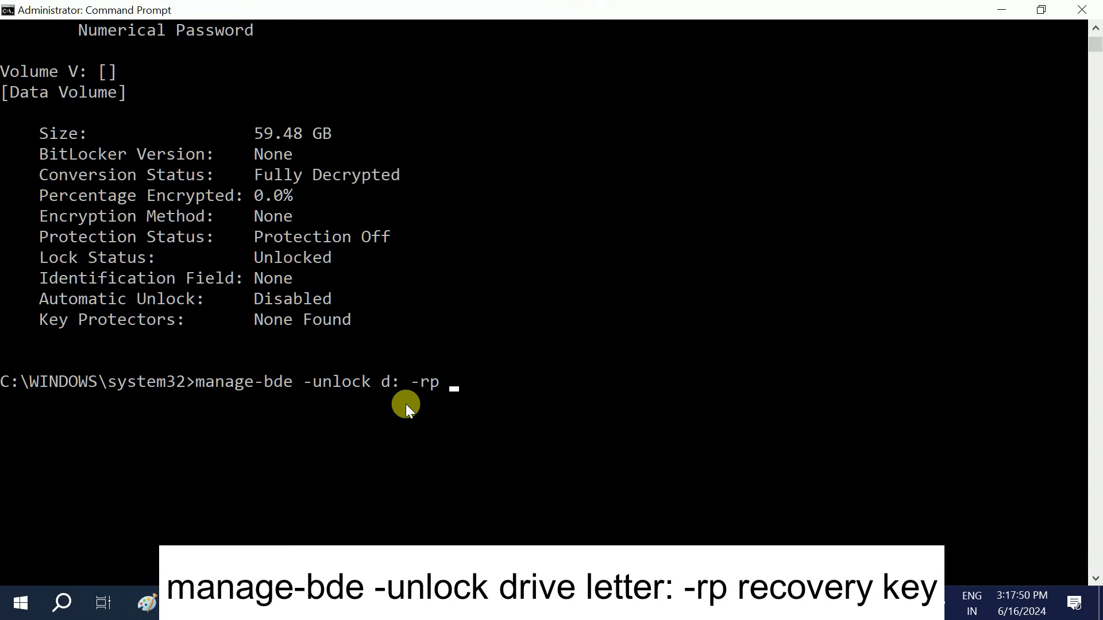
Step: Switch to File Explorer, open the SDXC (V:) drive, and open its BitLocker Recovery Key text file in a maximized window
{"action": "key", "text": "alt+Tab"}
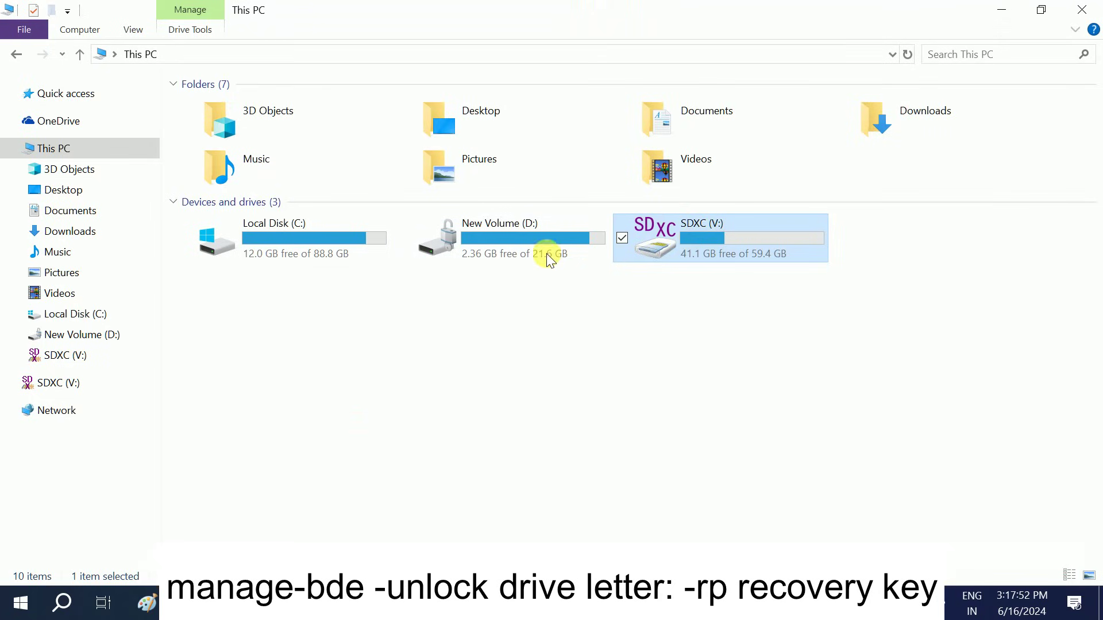
{"action": "double_click", "coordinate": [699, 264]}
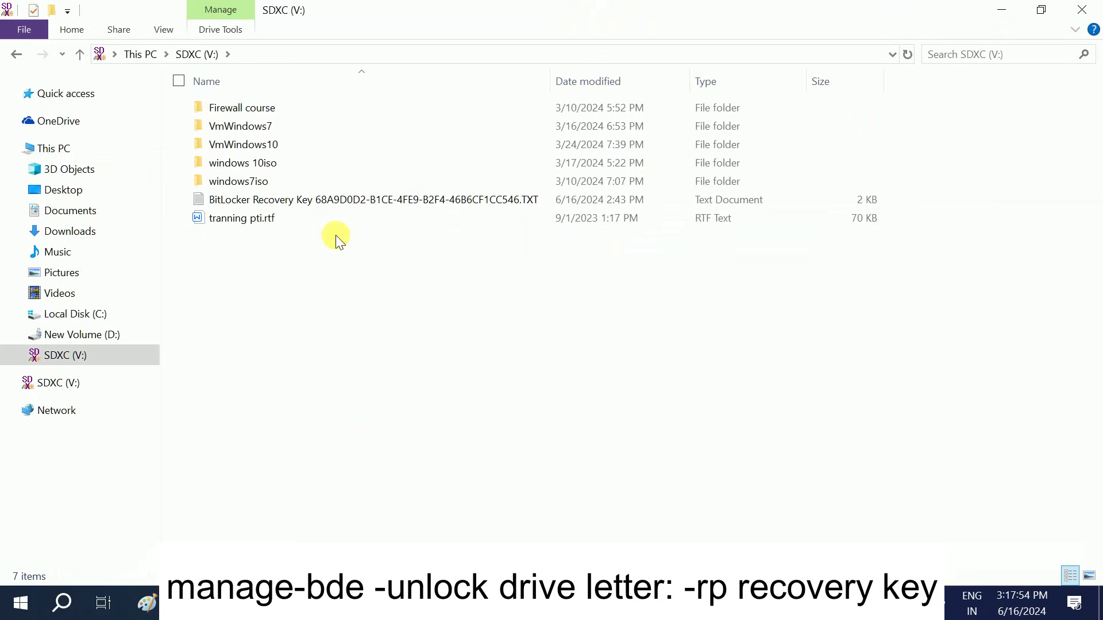
{"action": "left_click", "coordinate": [337, 205]}
{"action": "double_click", "coordinate": [336, 205]}
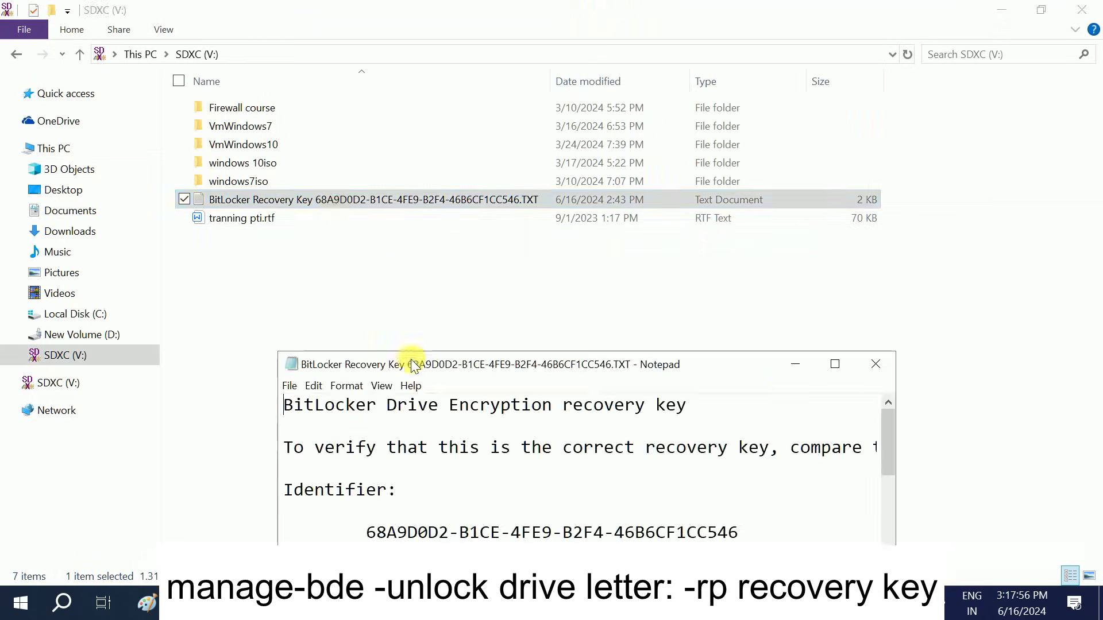
{"action": "left_click", "coordinate": [835, 365]}
{"action": "scroll", "coordinate": [261, 325], "scroll_direction": "right", "scroll_amount": 2}
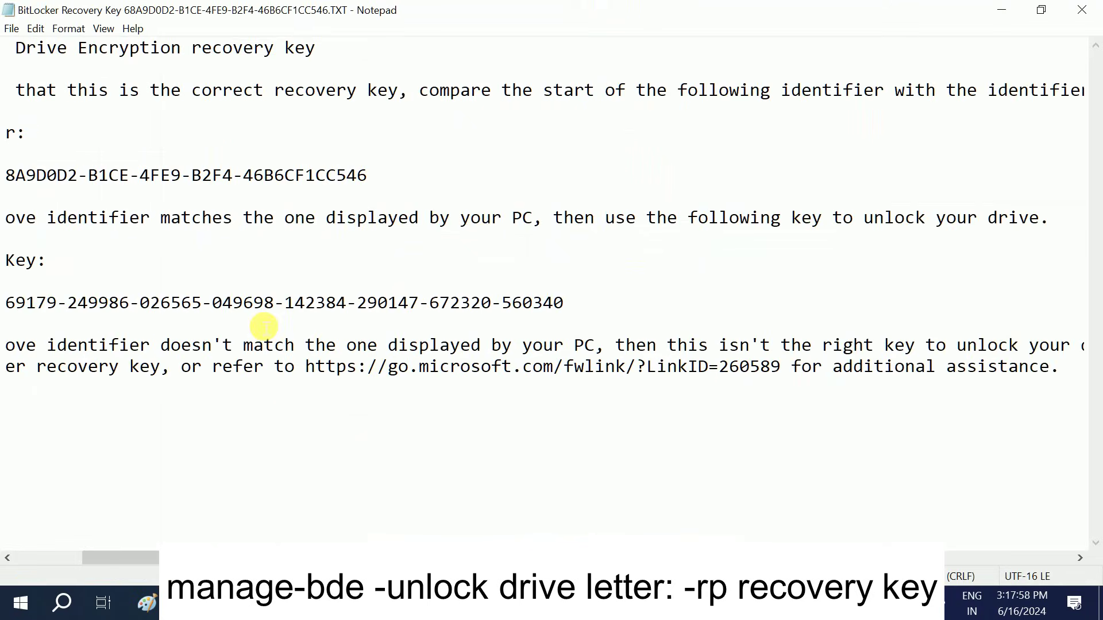
Step: Copy the recovery key from the text file, minimize the file, and paste the key after -rp in the unlock command
{"action": "scroll", "coordinate": [143, 304], "scroll_direction": "left", "scroll_amount": 1}
{"action": "left_click_drag", "start_coordinate": [60, 307], "coordinate": [620, 303]}
{"action": "key", "text": "super+c"}
{"action": "right_click", "coordinate": [620, 305]}
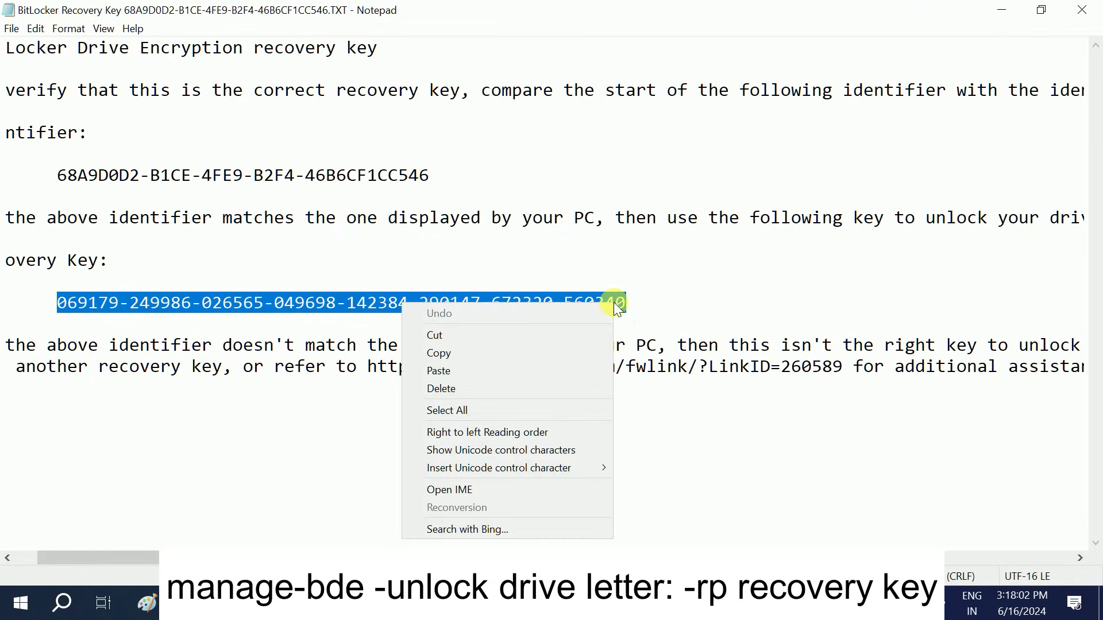
{"action": "left_click", "coordinate": [454, 350]}
{"action": "left_click", "coordinate": [1002, 11]}
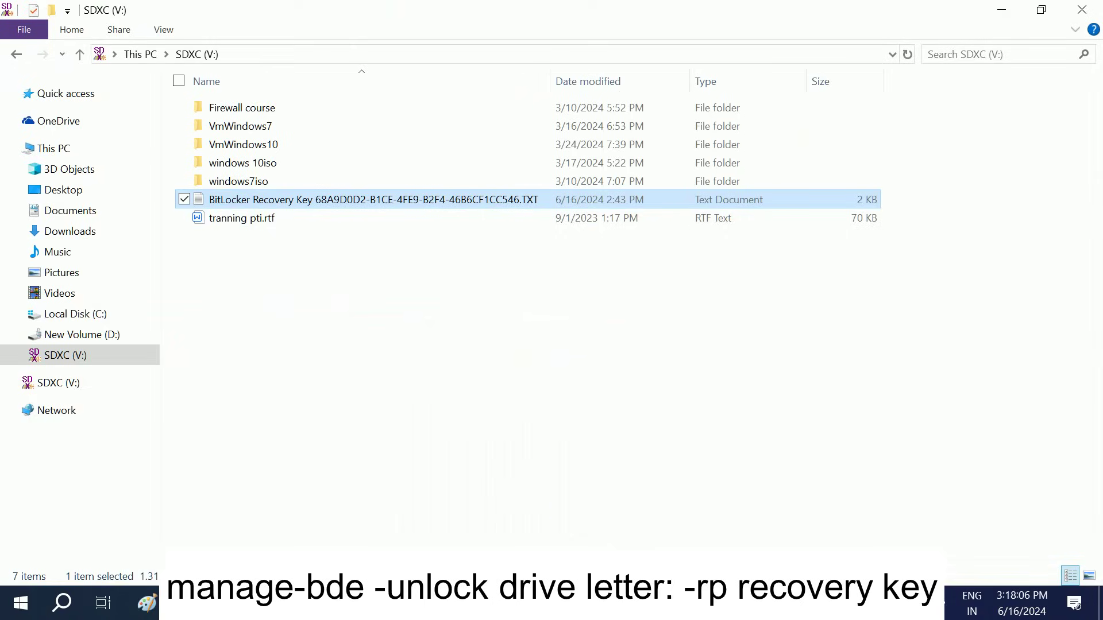
{"action": "key", "text": "alt+Tab"}
{"action": "right_click", "coordinate": [564, 411]}
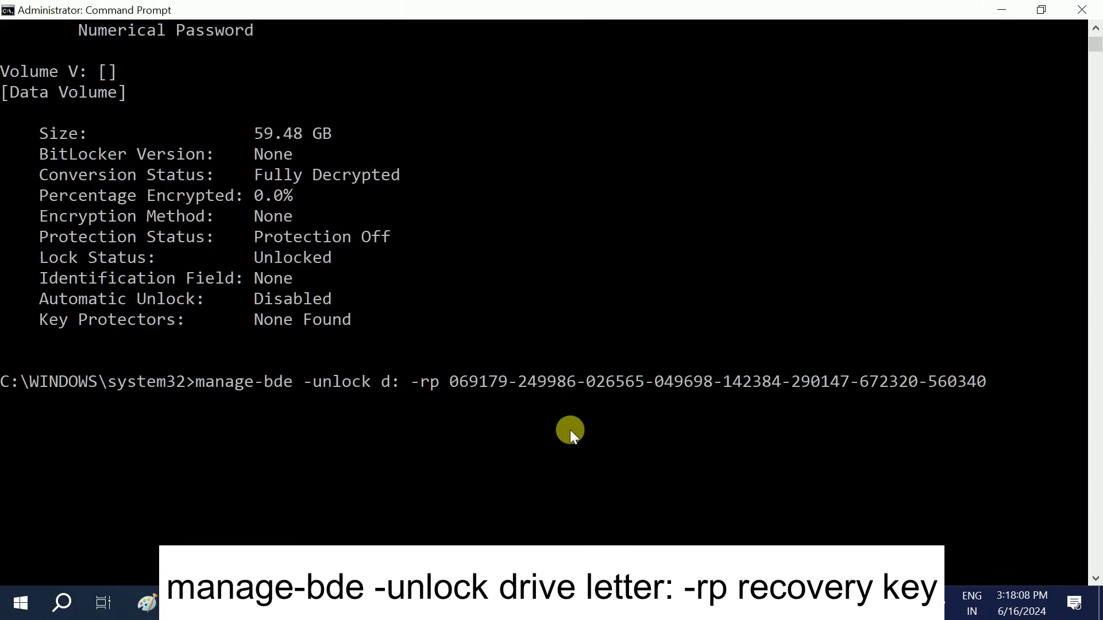
Step: Check the command list in Notepad again, minimize it, and close the BitLocker Recovery Key file
{"action": "mouse_move", "coordinate": [277, 604]}
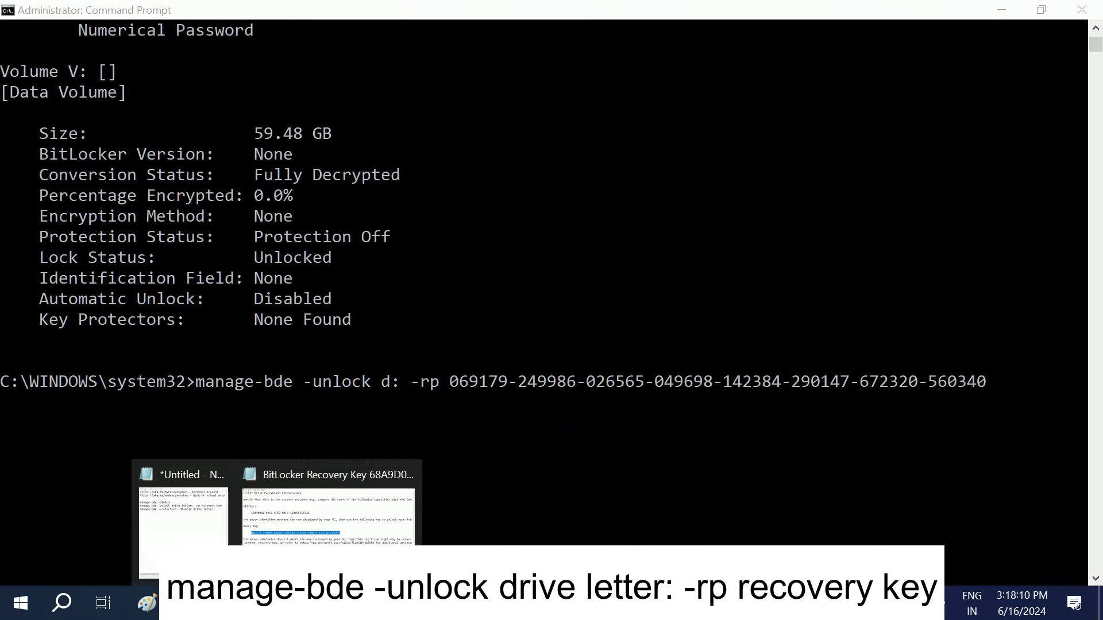
{"action": "left_click", "coordinate": [339, 537]}
{"action": "left_click", "coordinate": [199, 533]}
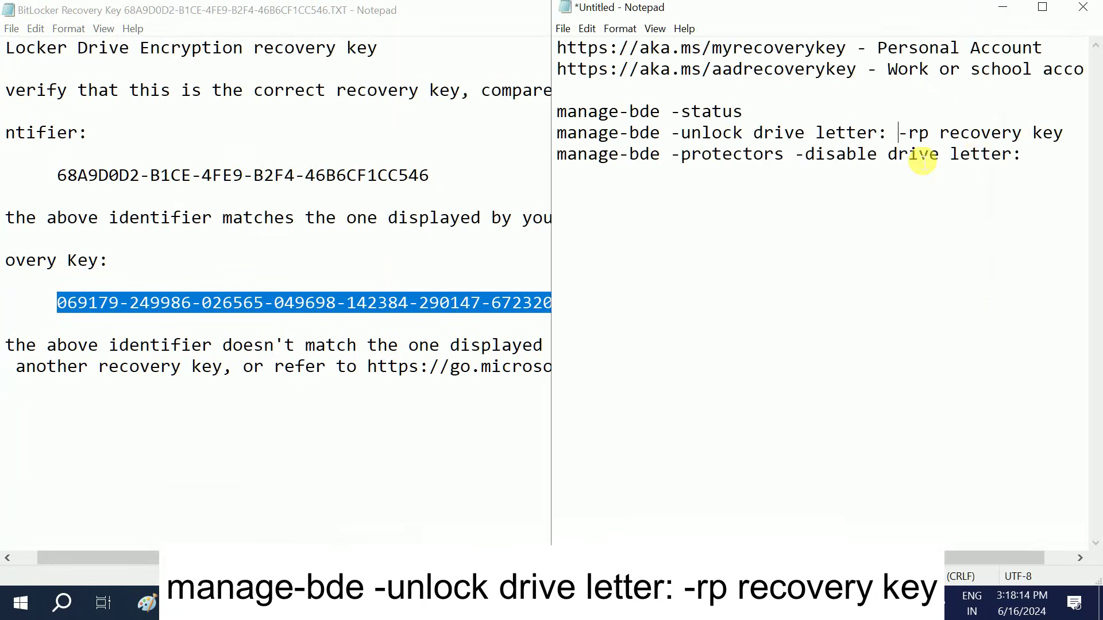
{"action": "left_click", "coordinate": [1003, 8]}
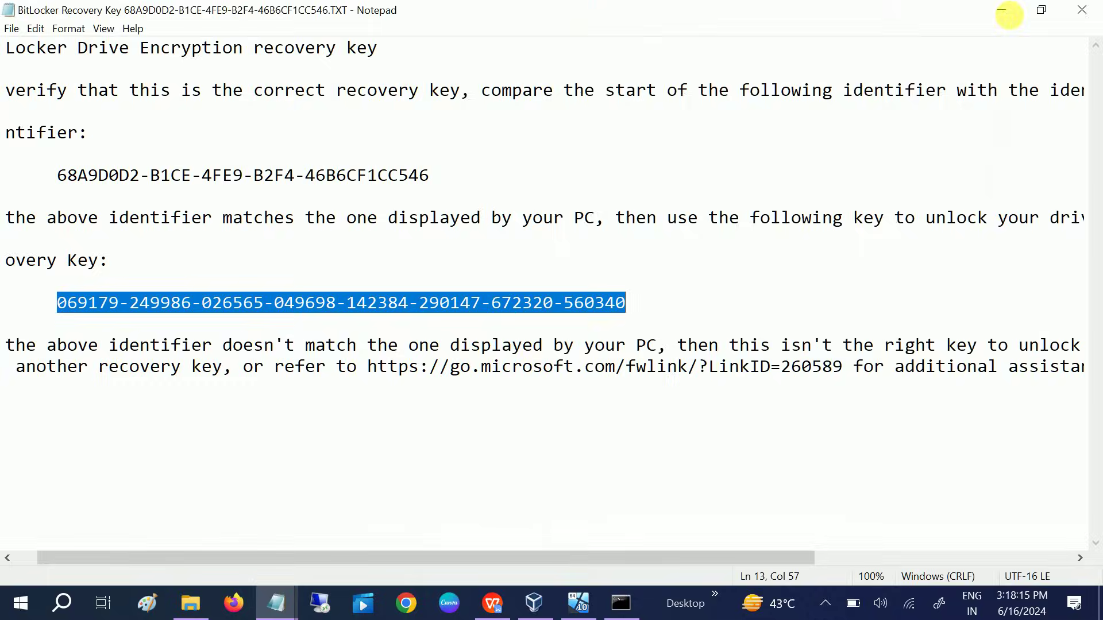
{"action": "left_click", "coordinate": [1007, 17]}
{"action": "mouse_move", "coordinate": [278, 597]}
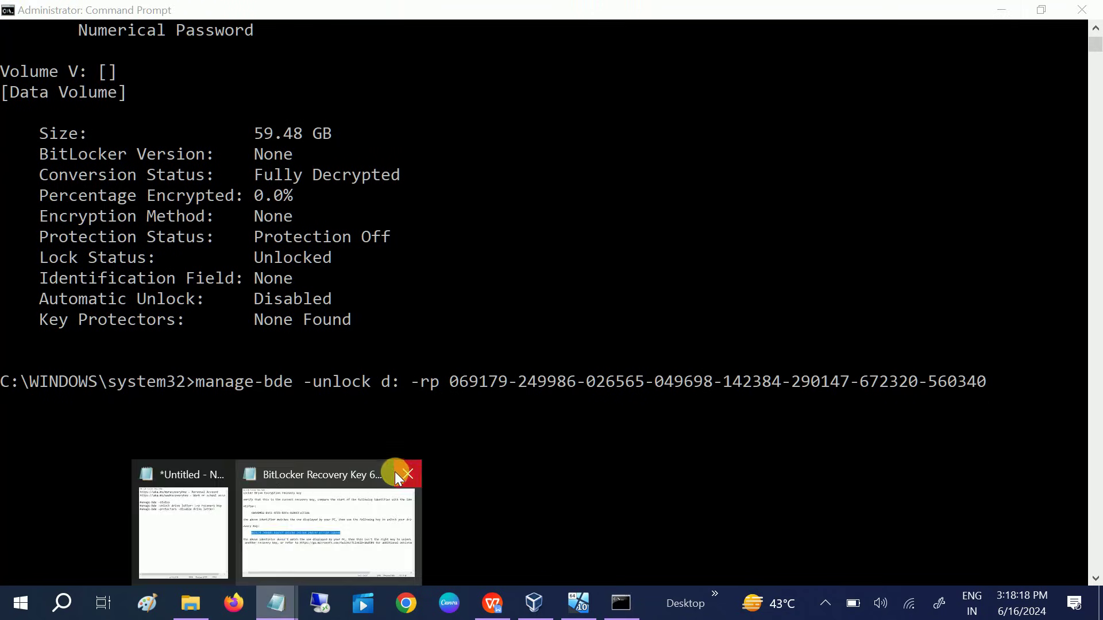
{"action": "left_click", "coordinate": [407, 474]}
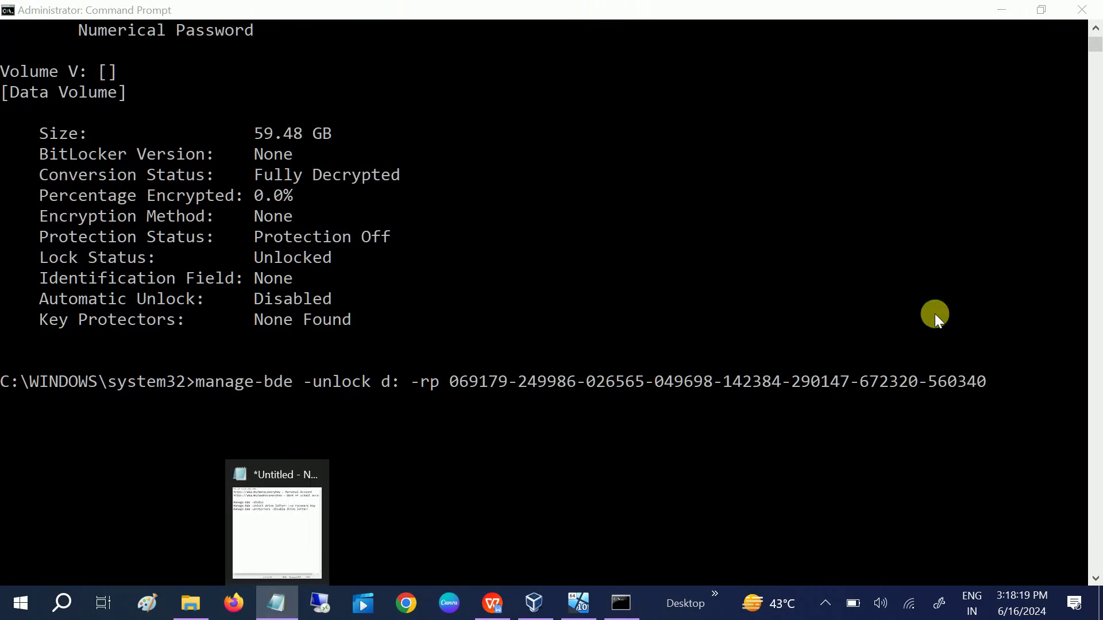
Step: Return to the Command Prompt and run the manage-bde -unlock command for drive D: with the recovery key
{"action": "left_click", "coordinate": [993, 388]}
{"action": "left_click", "coordinate": [991, 388]}
{"action": "key", "text": "Escape"}
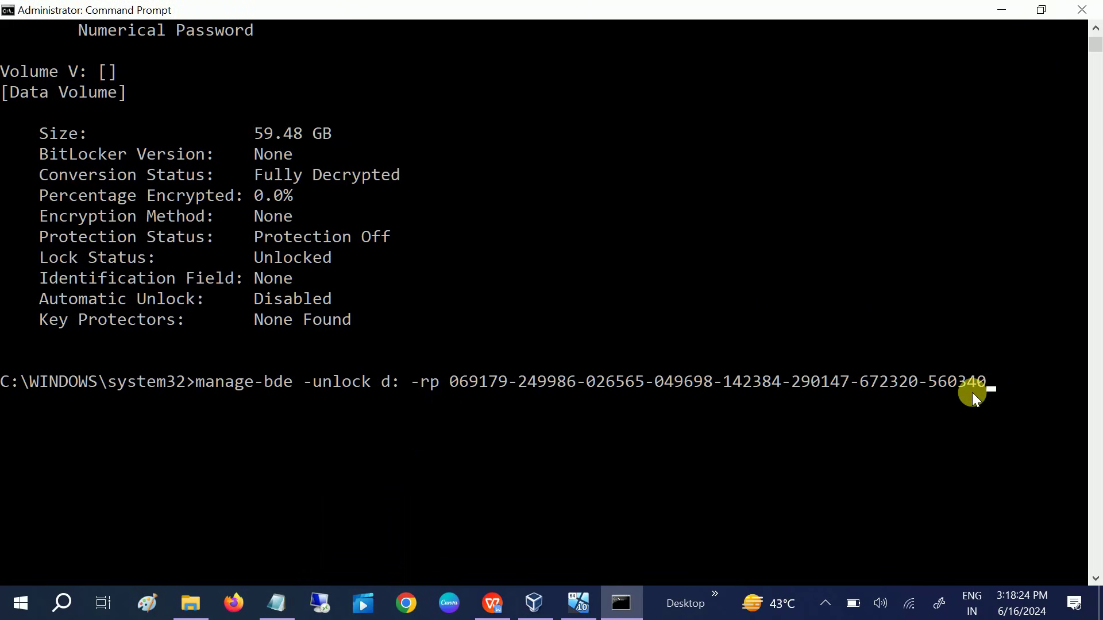
{"action": "scroll", "coordinate": [970, 392], "scroll_direction": "down", "scroll_amount": 2}
{"action": "key", "text": "Return"}
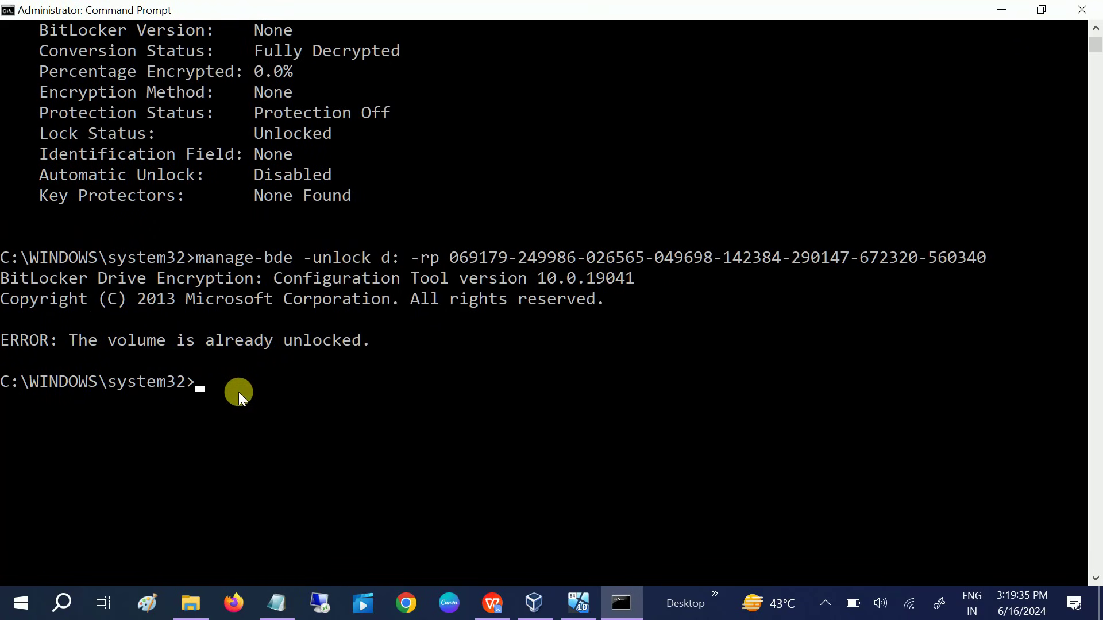
Step: Bring up the Notepad command list and highlight the manage-bde -protectors part of the disable command
{"action": "left_click", "coordinate": [276, 603]}
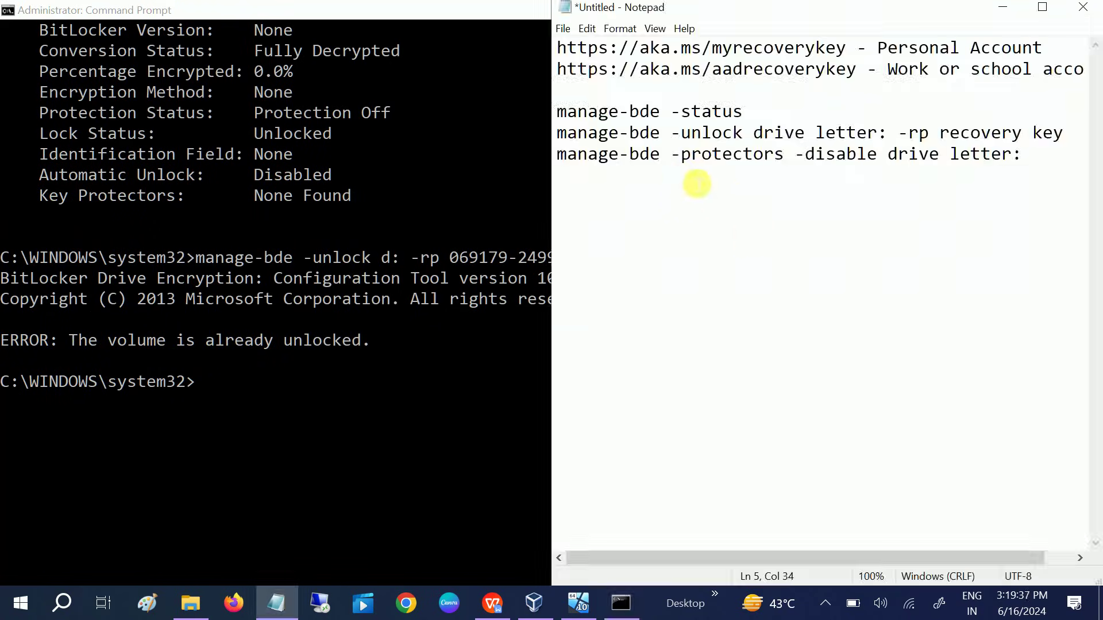
{"action": "left_click", "coordinate": [556, 157]}
{"action": "key", "text": "Right"}
{"action": "key", "text": "Right"}
{"action": "key", "text": "Right"}
{"action": "key", "text": "Right"}
{"action": "key", "text": "Right"}
{"action": "key", "text": "Right"}
{"action": "key", "text": "Right"}
{"action": "key", "text": "Right"}
{"action": "key", "text": "Right"}
{"action": "left_click_drag", "start_coordinate": [671, 168], "coordinate": [788, 175]}
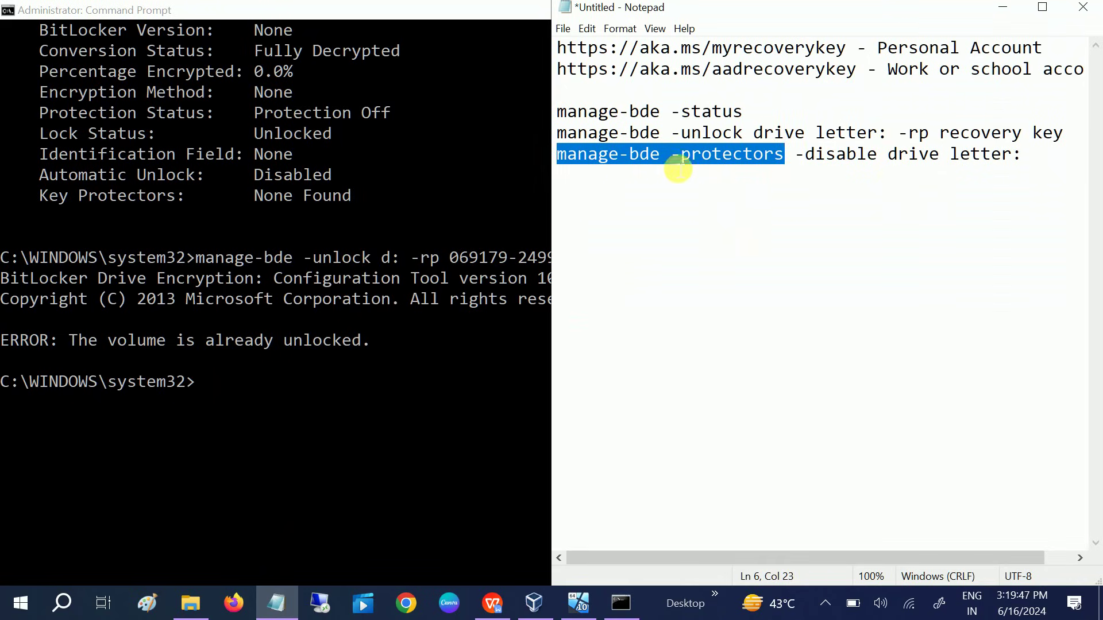
Step: Run manage-bde -protectors -disable d: in the Command Prompt, checking the command syntax against the Notepad list
{"action": "left_click", "coordinate": [265, 366]}
{"action": "type", "text": "manage"}
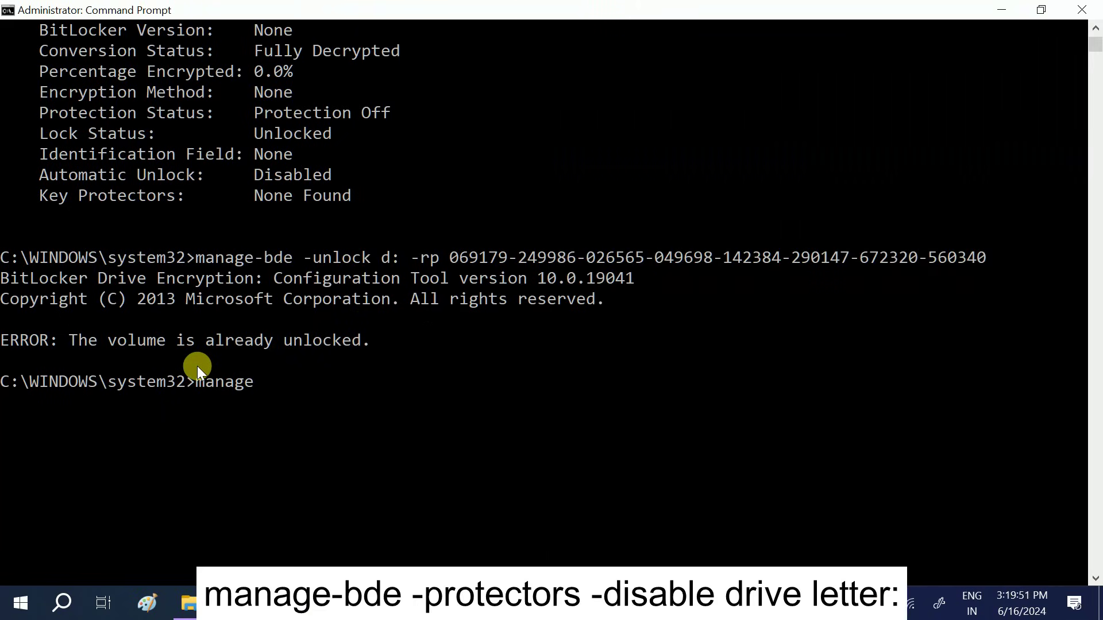
{"action": "type", "text": "-d"}
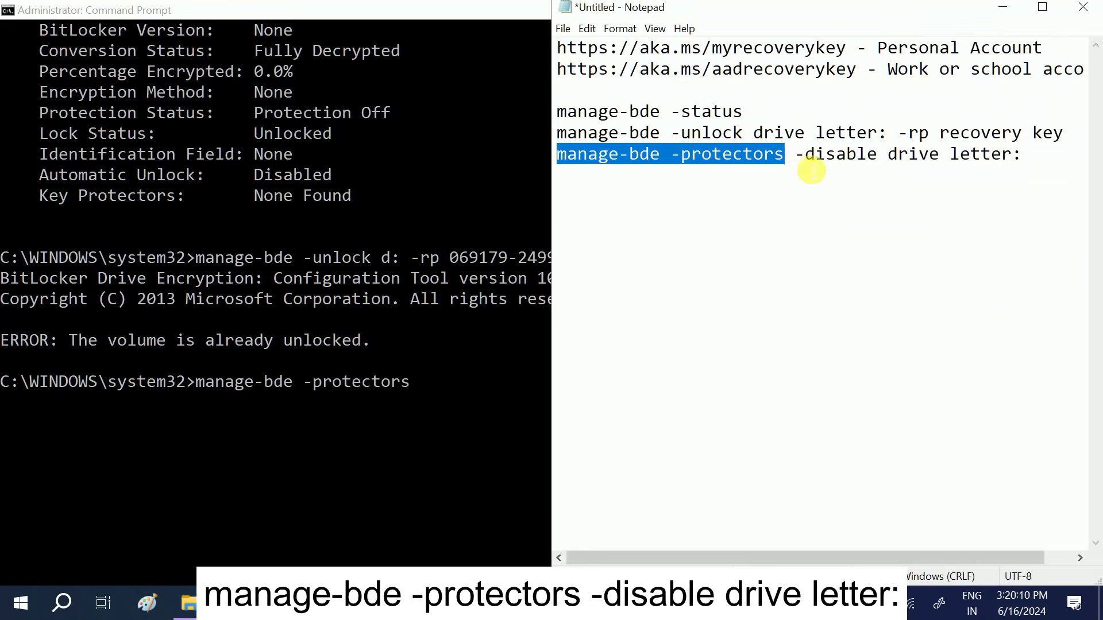
{"action": "left_click", "coordinate": [443, 365]}
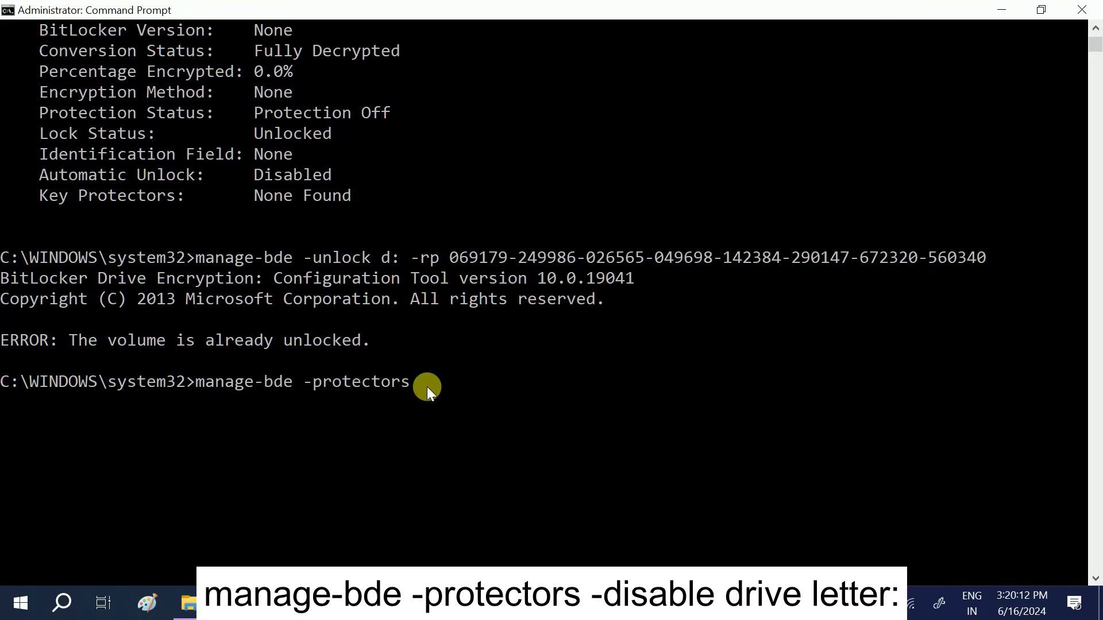
{"action": "type", "text": "-disable"}
{"action": "key", "text": "alt+Tab"}
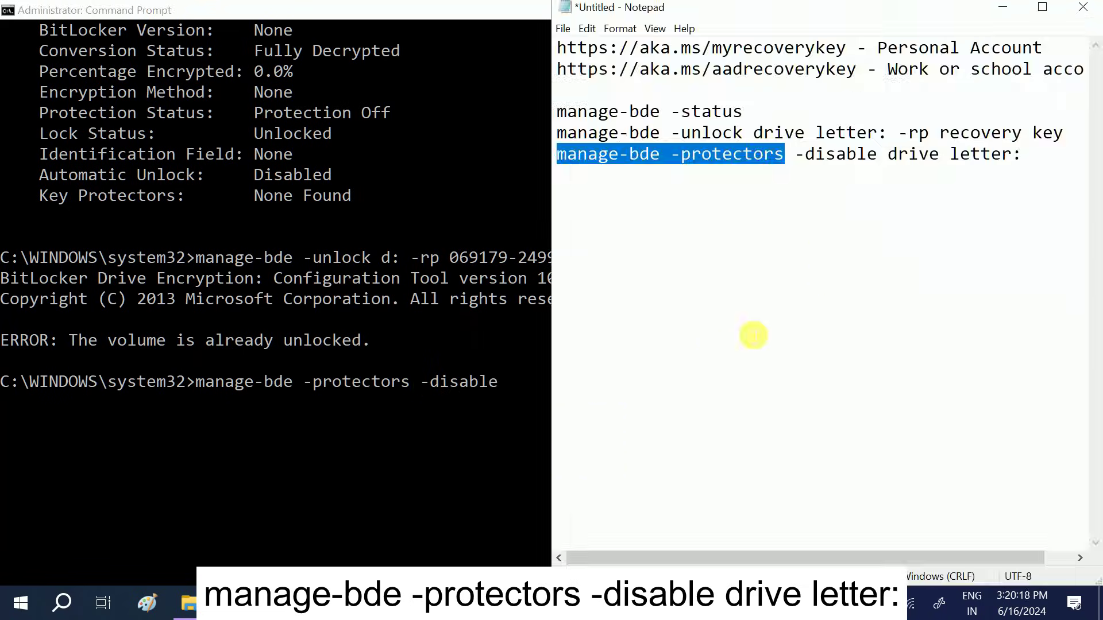
{"action": "left_click", "coordinate": [508, 386]}
{"action": "key", "text": "Escape"}
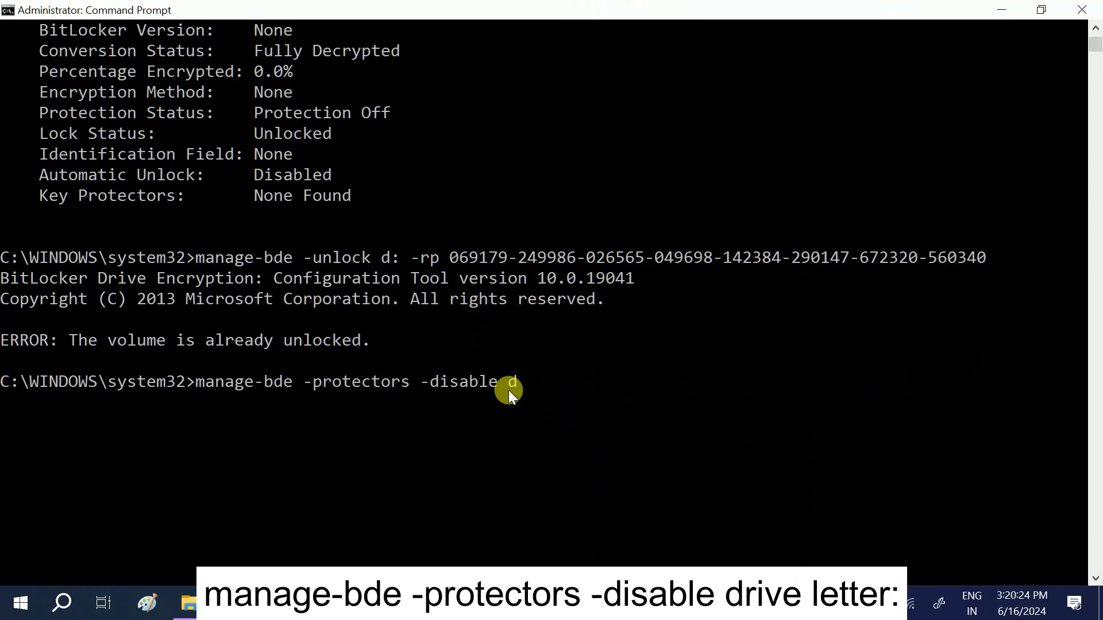
{"action": "key", "text": "Return"}
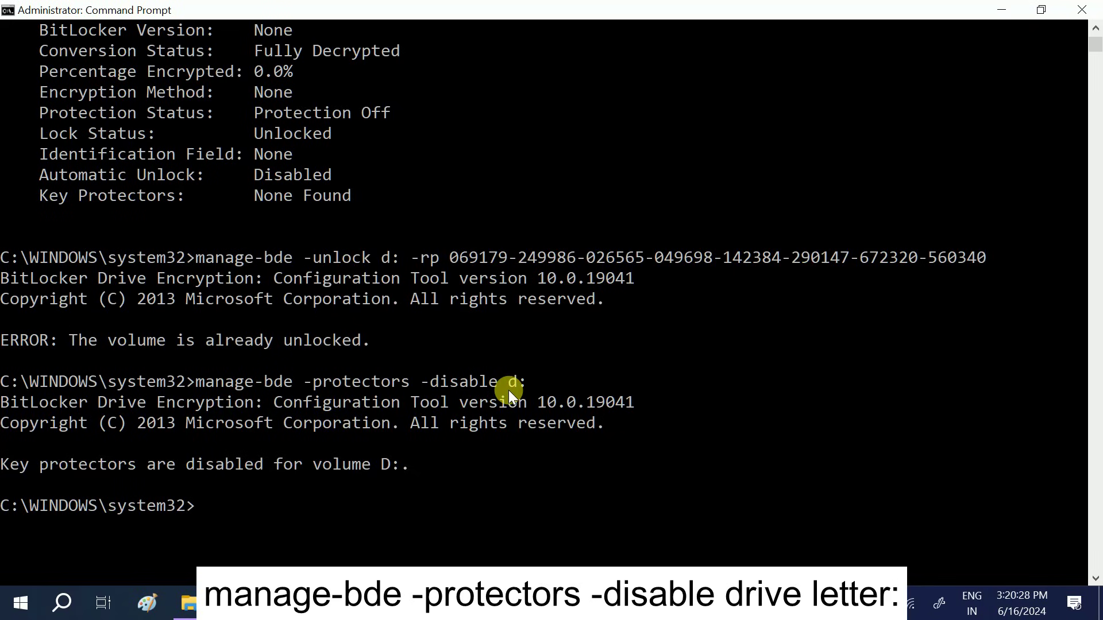
{"action": "scroll", "coordinate": [509, 391], "scroll_direction": "down", "scroll_amount": 2}
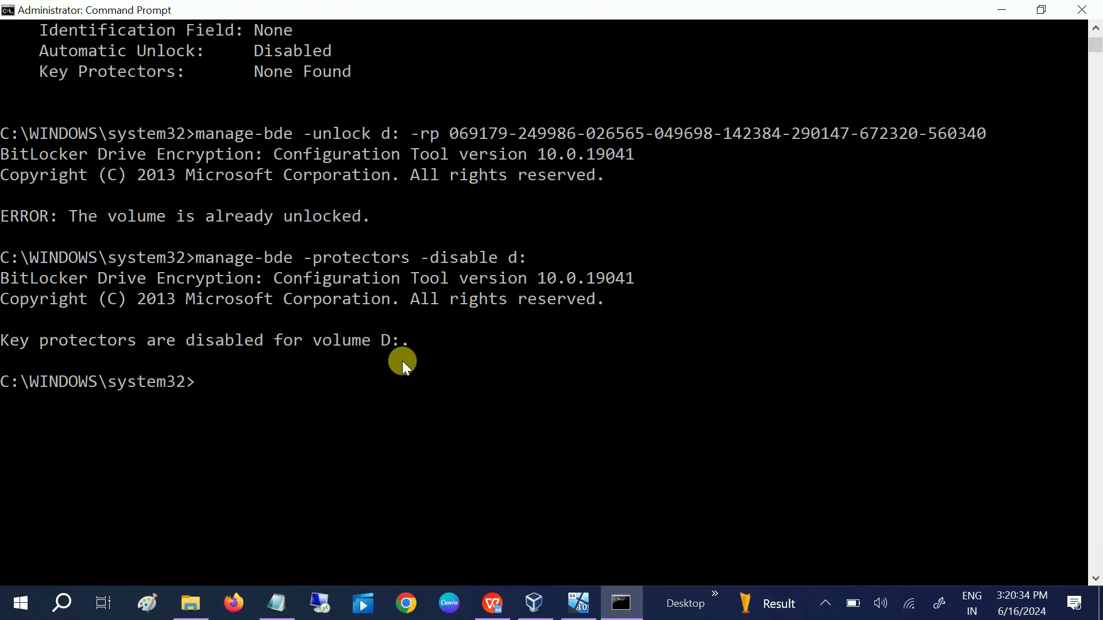
Step: Switch to File Explorer, refresh This PC, open New Volume (D:) to check that its contents are accessible, and return to This PC
{"action": "left_click", "coordinate": [191, 603]}
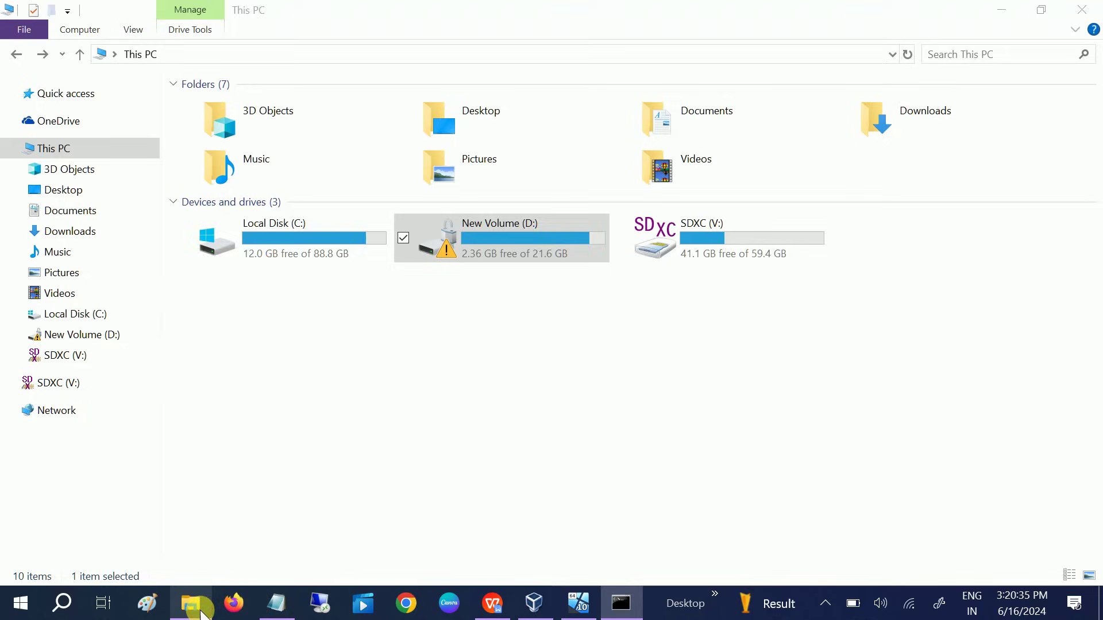
{"action": "right_click", "coordinate": [350, 425]}
{"action": "left_click", "coordinate": [209, 298]}
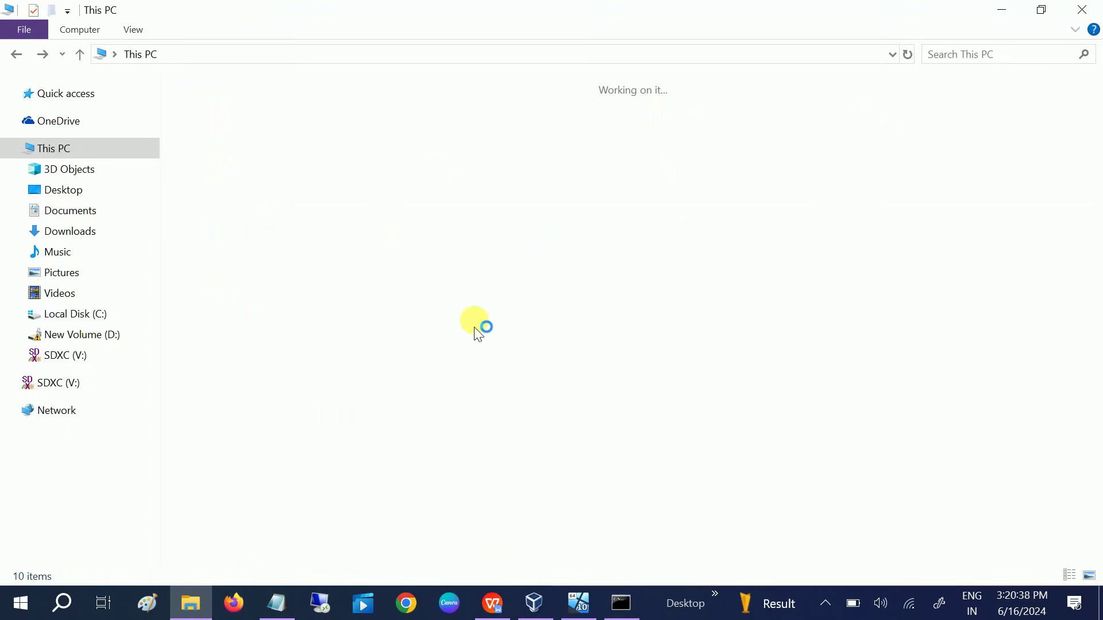
{"action": "left_click", "coordinate": [547, 253]}
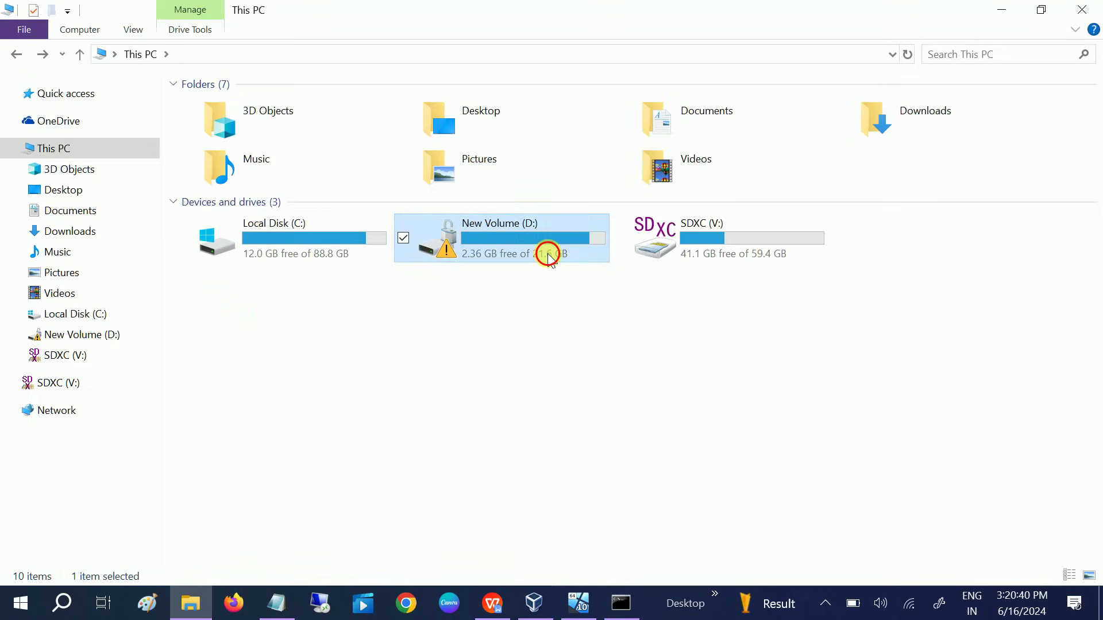
{"action": "double_click", "coordinate": [547, 253]}
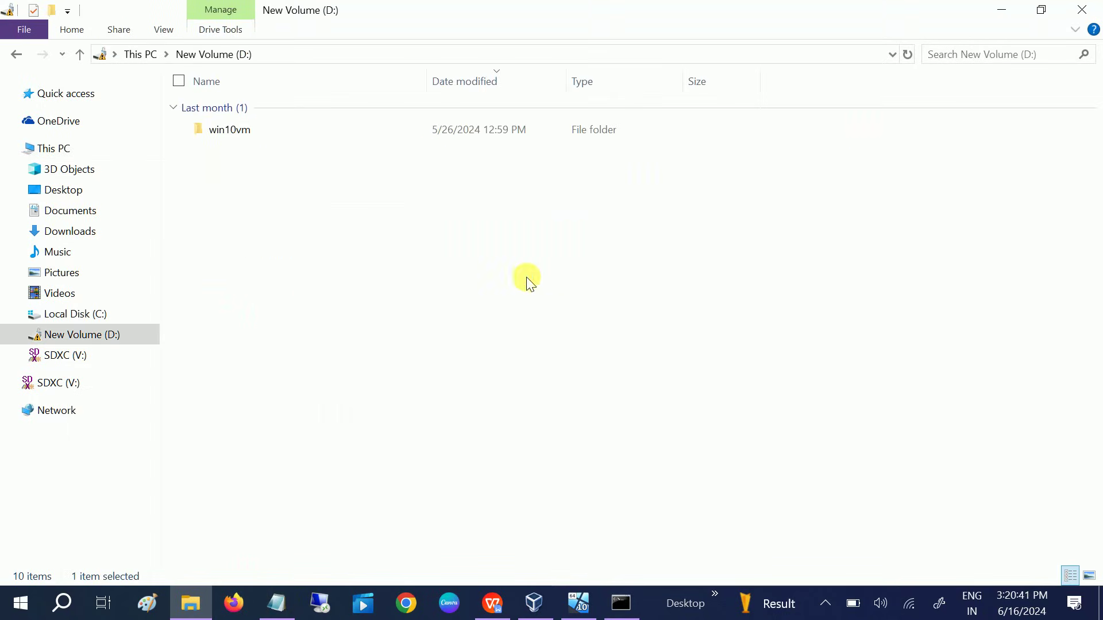
{"action": "left_click", "coordinate": [78, 55]}
{"action": "right_click", "coordinate": [482, 236]}
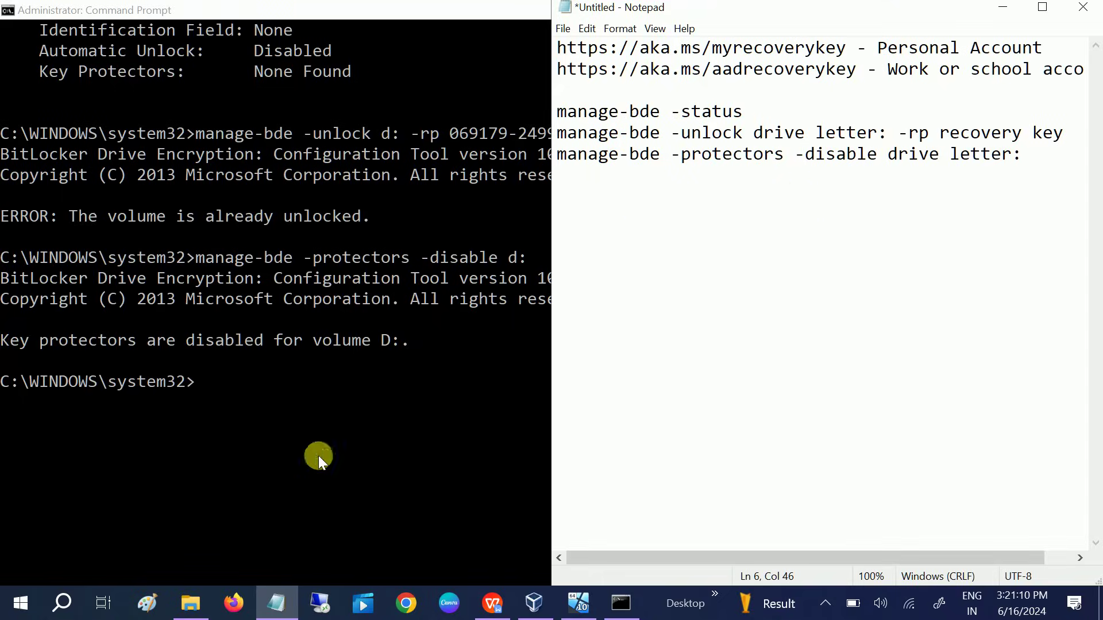
Step: Switch to the win10vm virtual machine in VirtualBox and, from Troubleshoot, start Reset this PC with the Keep my files option
{"action": "left_click", "coordinate": [584, 602]}
{"action": "type", "text": "e"}
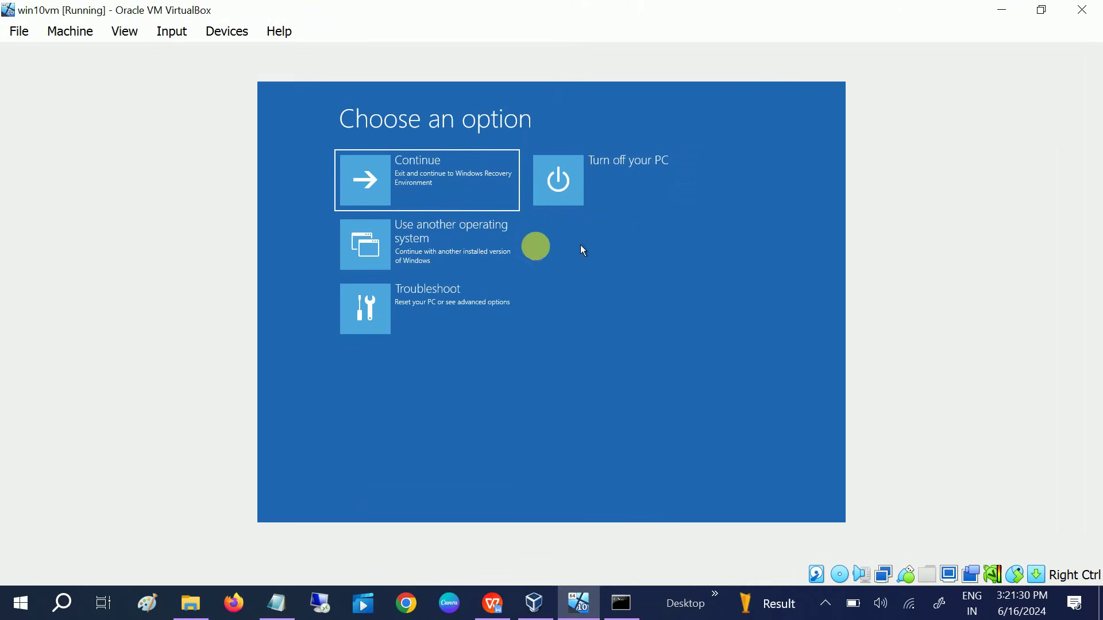
{"action": "left_click", "coordinate": [460, 296]}
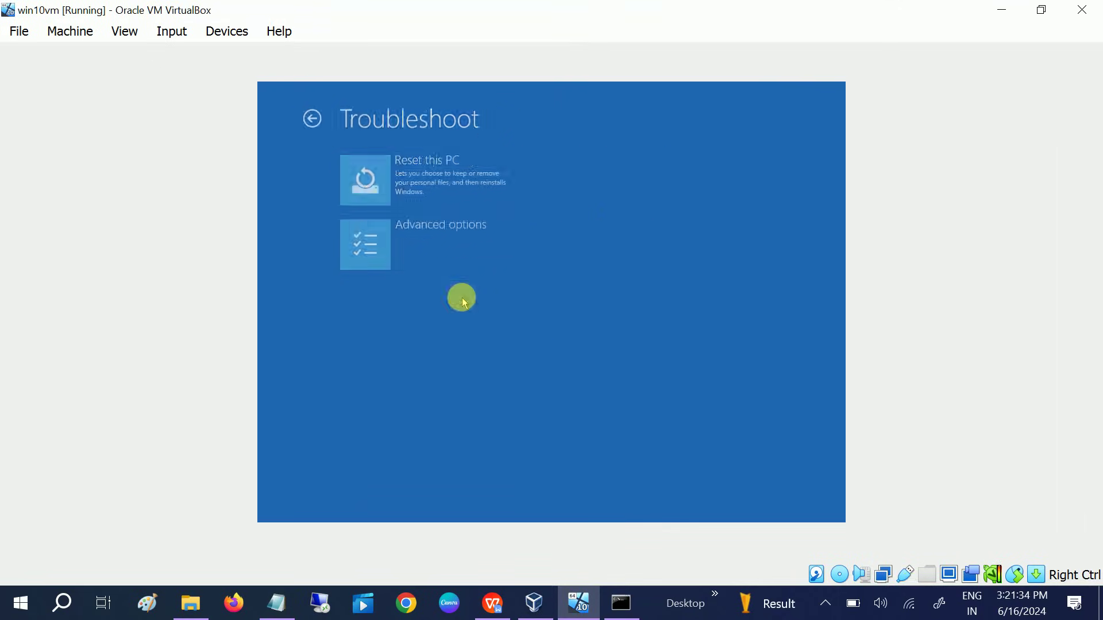
{"action": "left_click", "coordinate": [456, 197]}
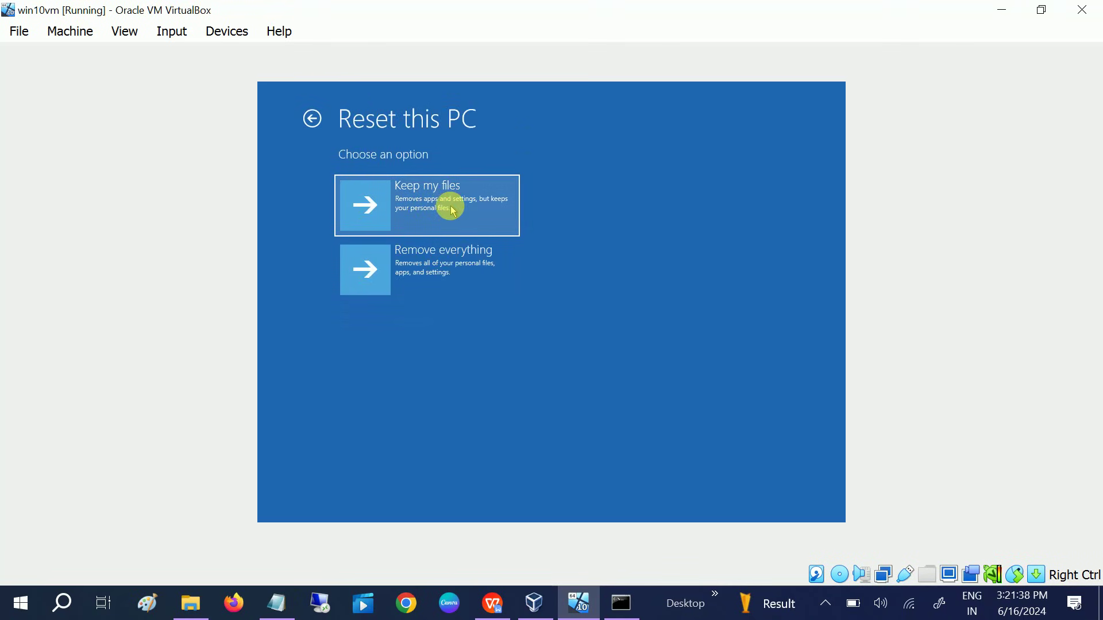
{"action": "left_click", "coordinate": [453, 221]}
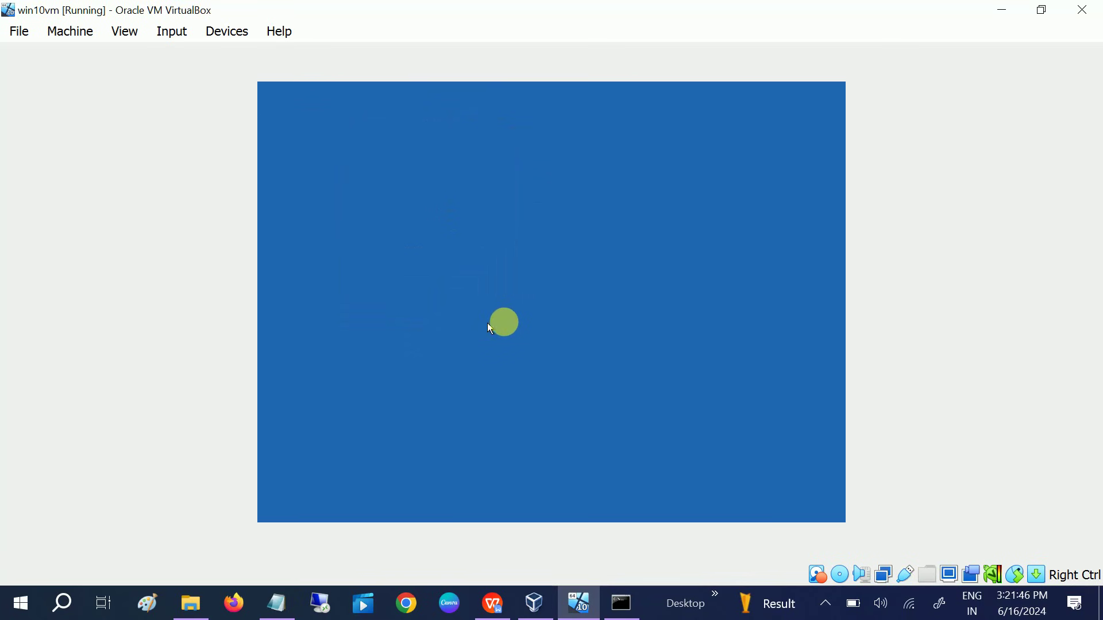
{"action": "left_click", "coordinate": [453, 284]}
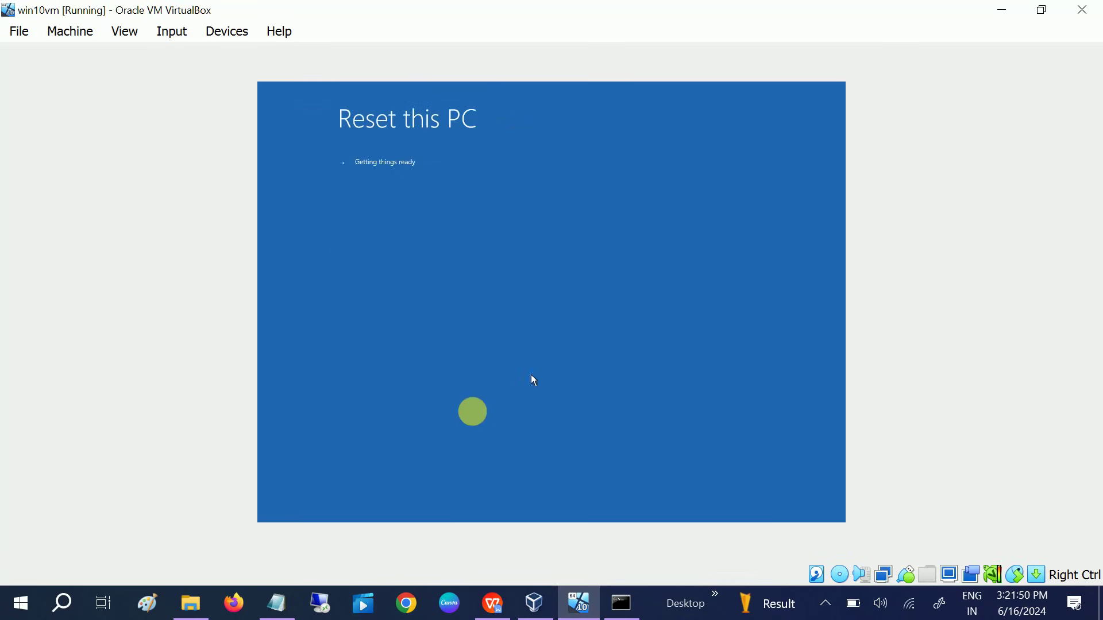